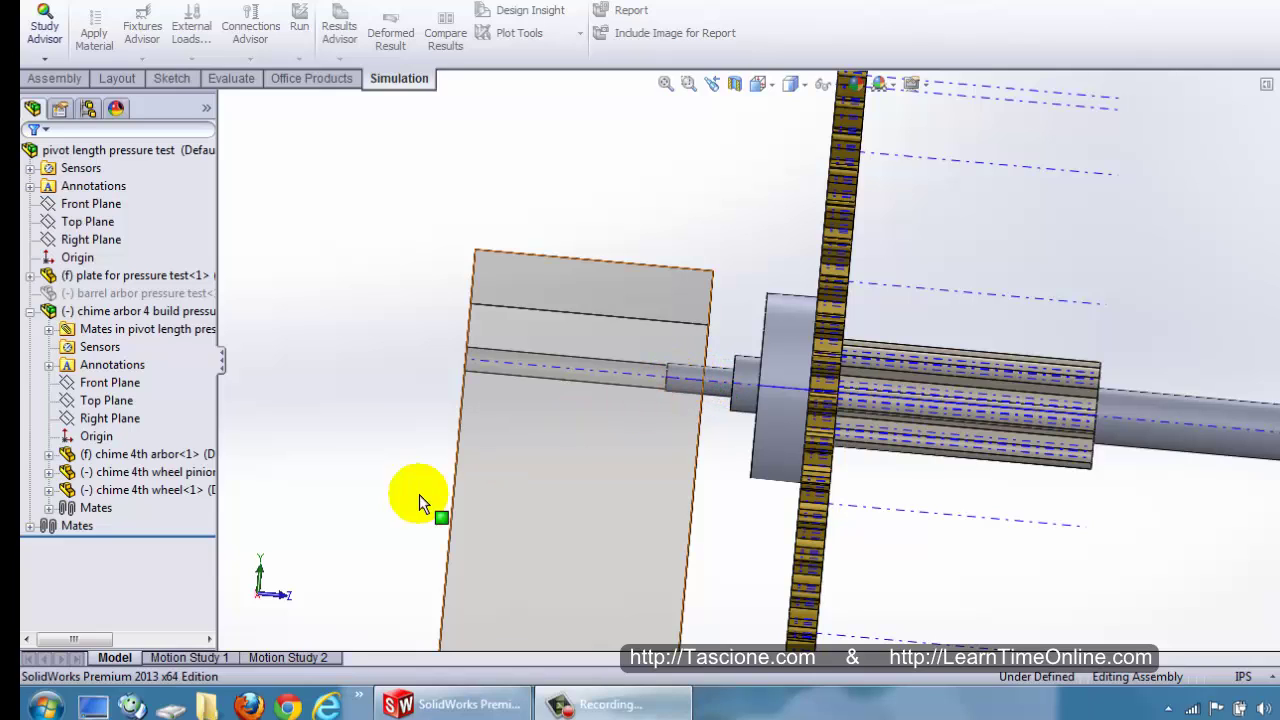
Open Motion Study 2 of the pivot length pressure test assembly.
left_click(278, 657)
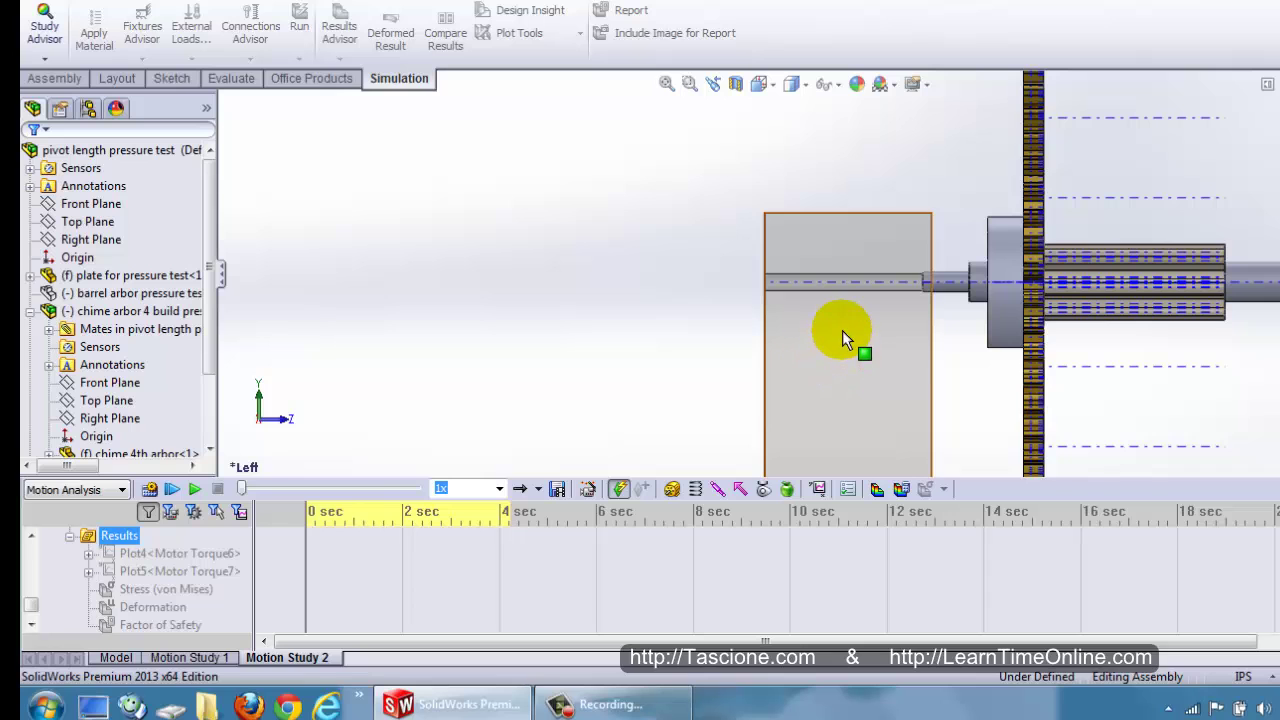
Make the plate for pressure test opaque to compare its appearance, and restore its transparency and the previous view.
middle_click_drag(842, 330, 880, 352)
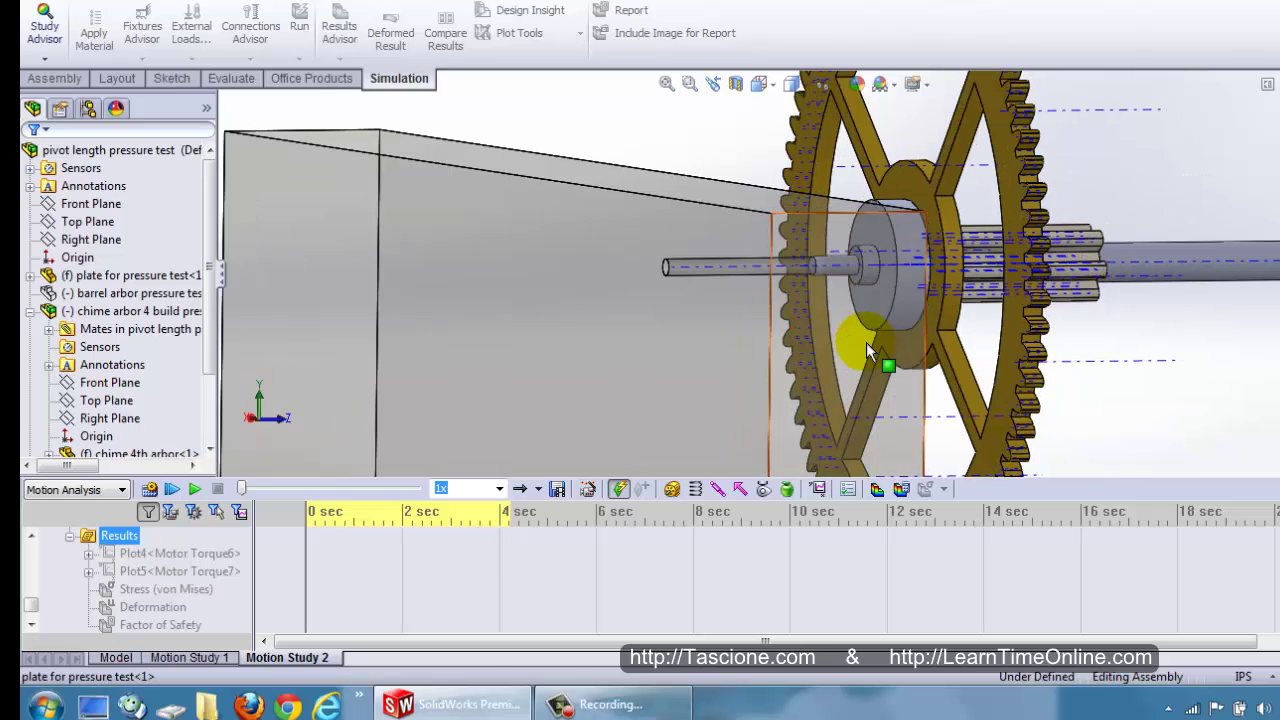
right_click(650, 254)
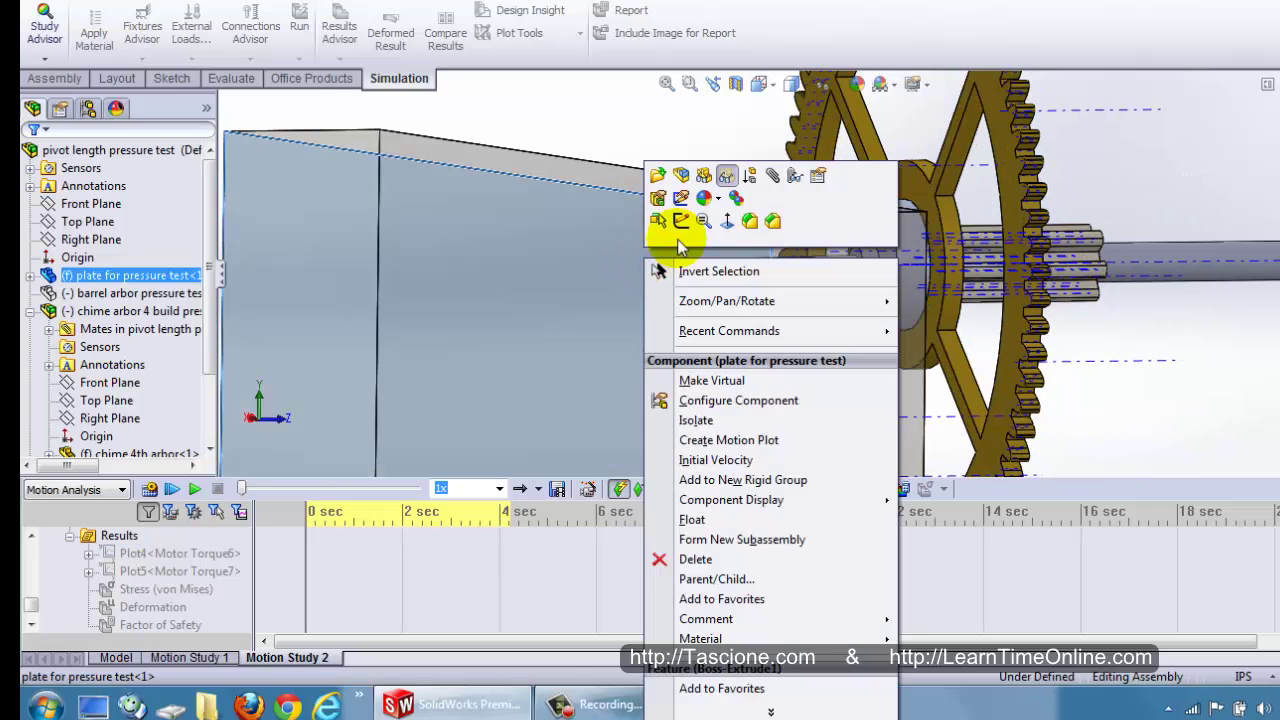
left_click(729, 177)
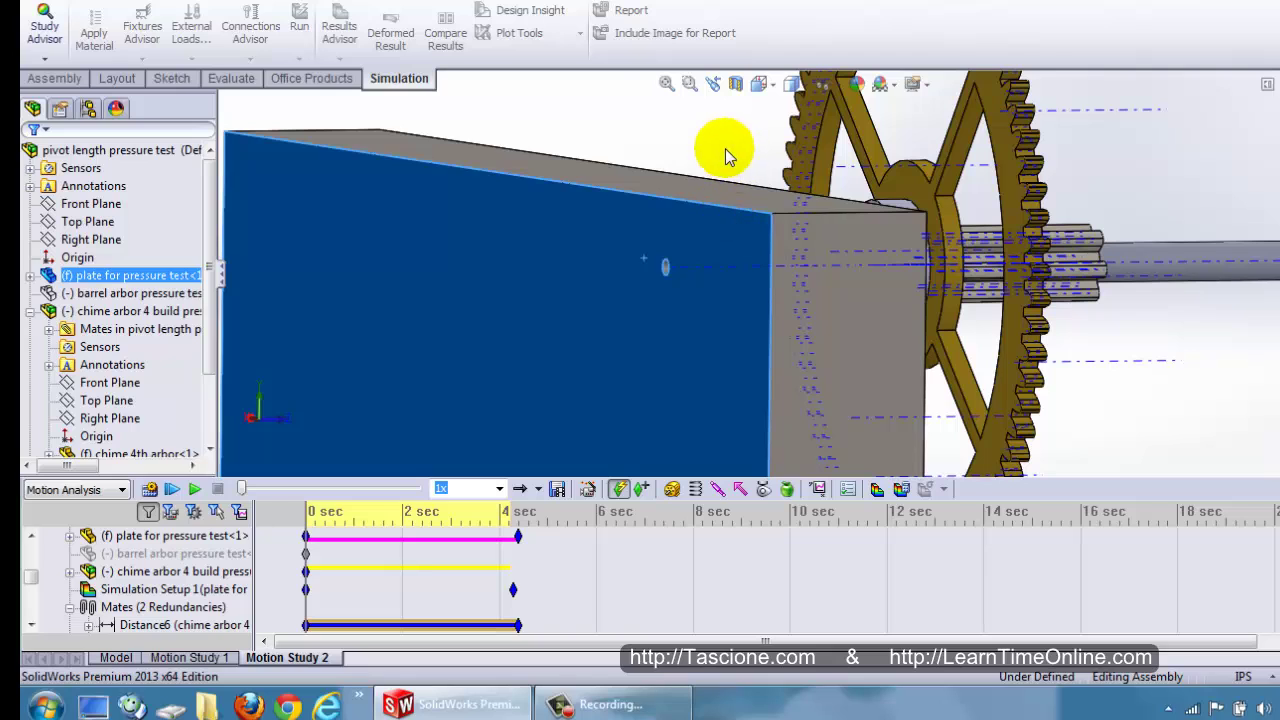
left_click(725, 148)
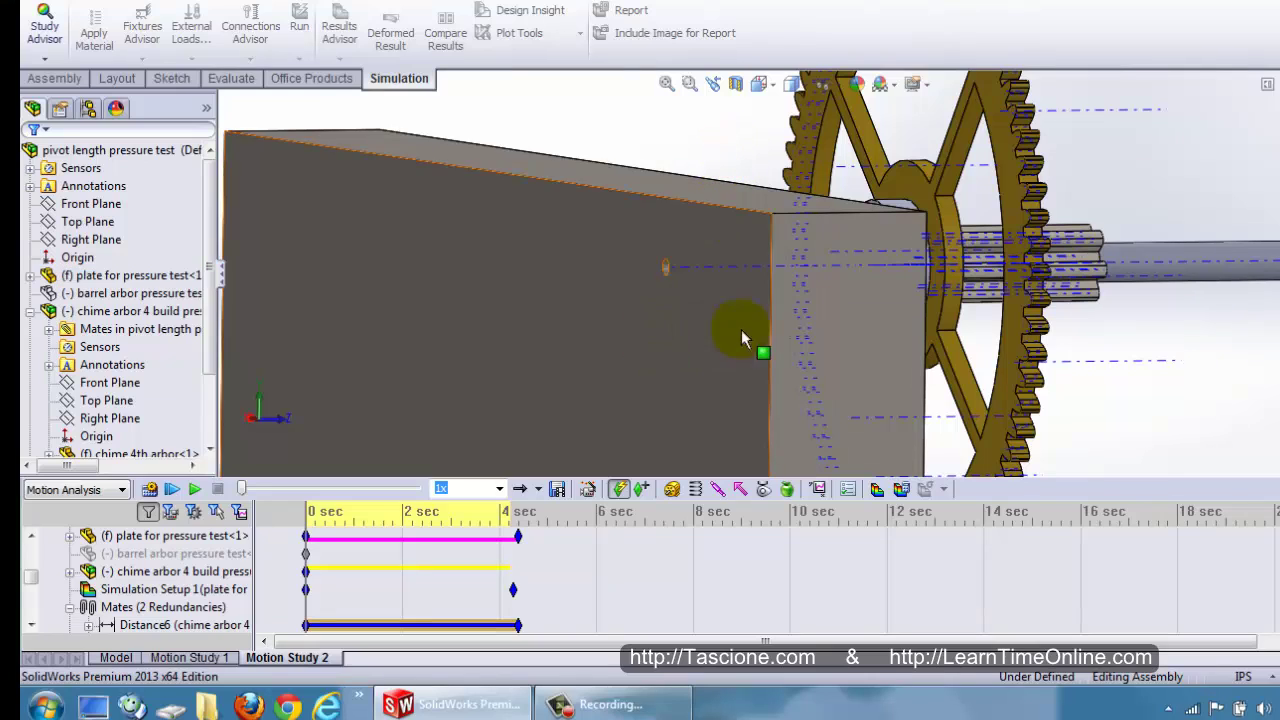
right_click(637, 354)
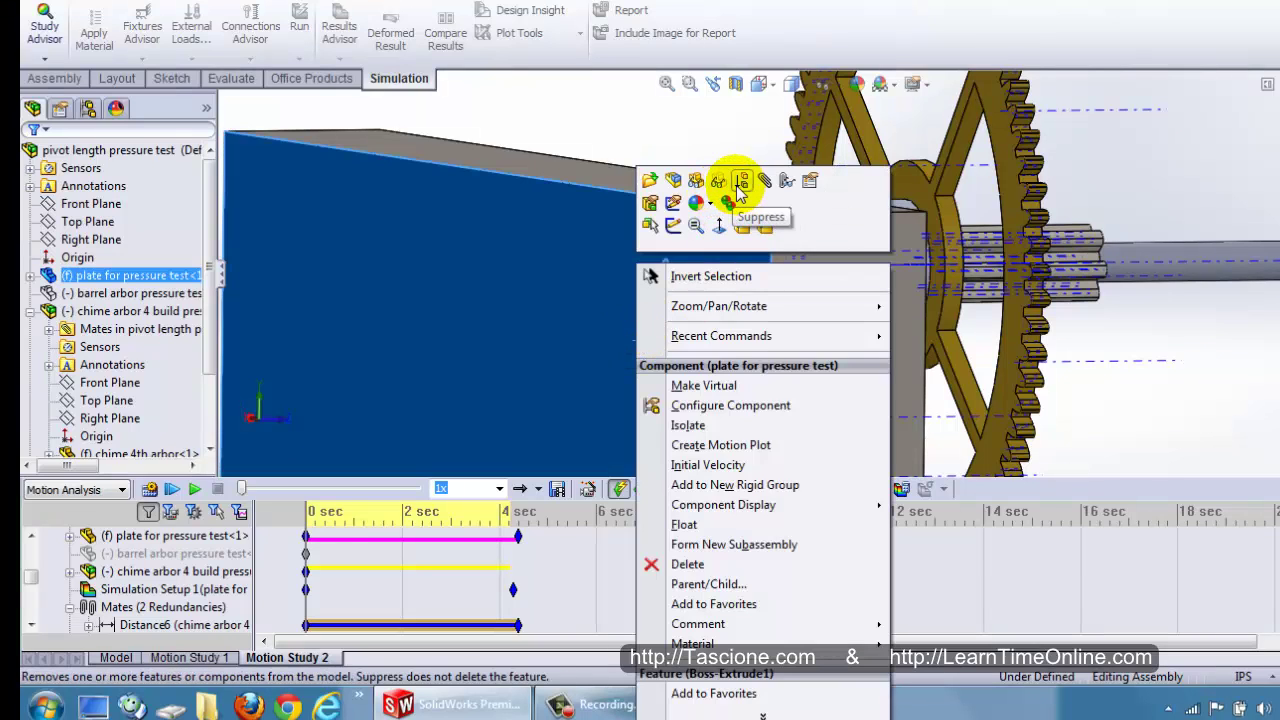
left_click(722, 182)
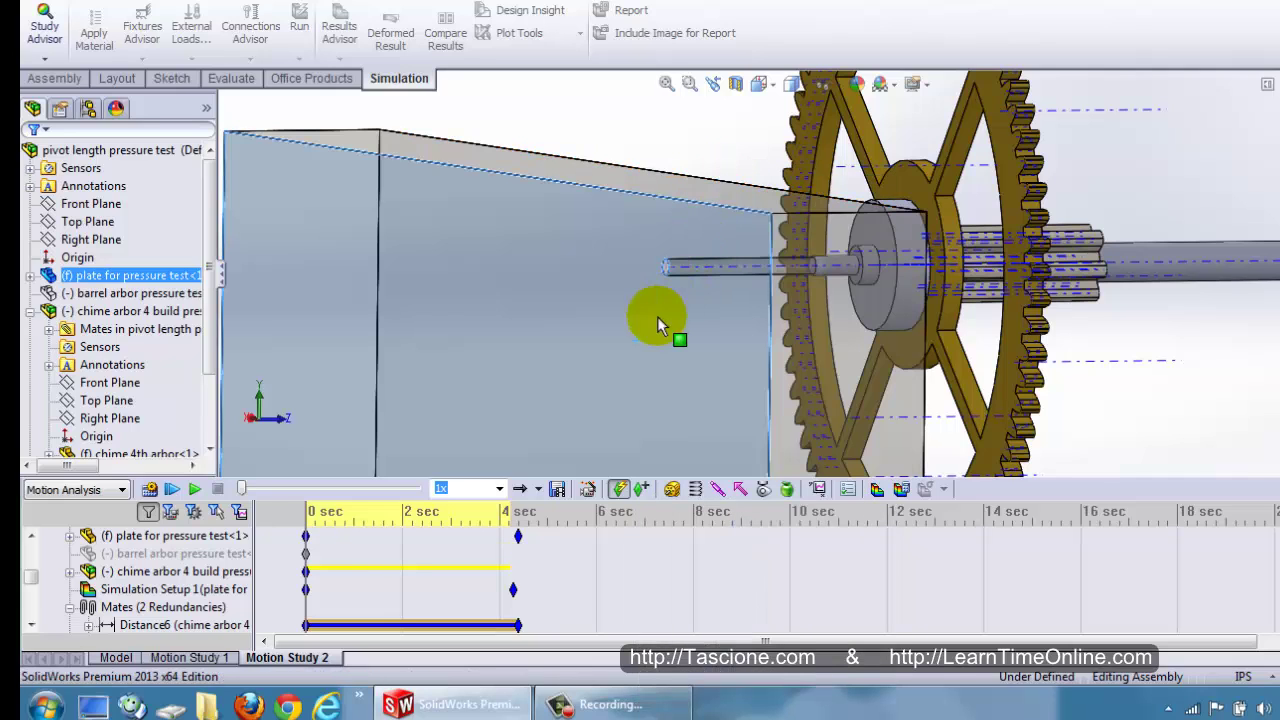
left_click(712, 141)
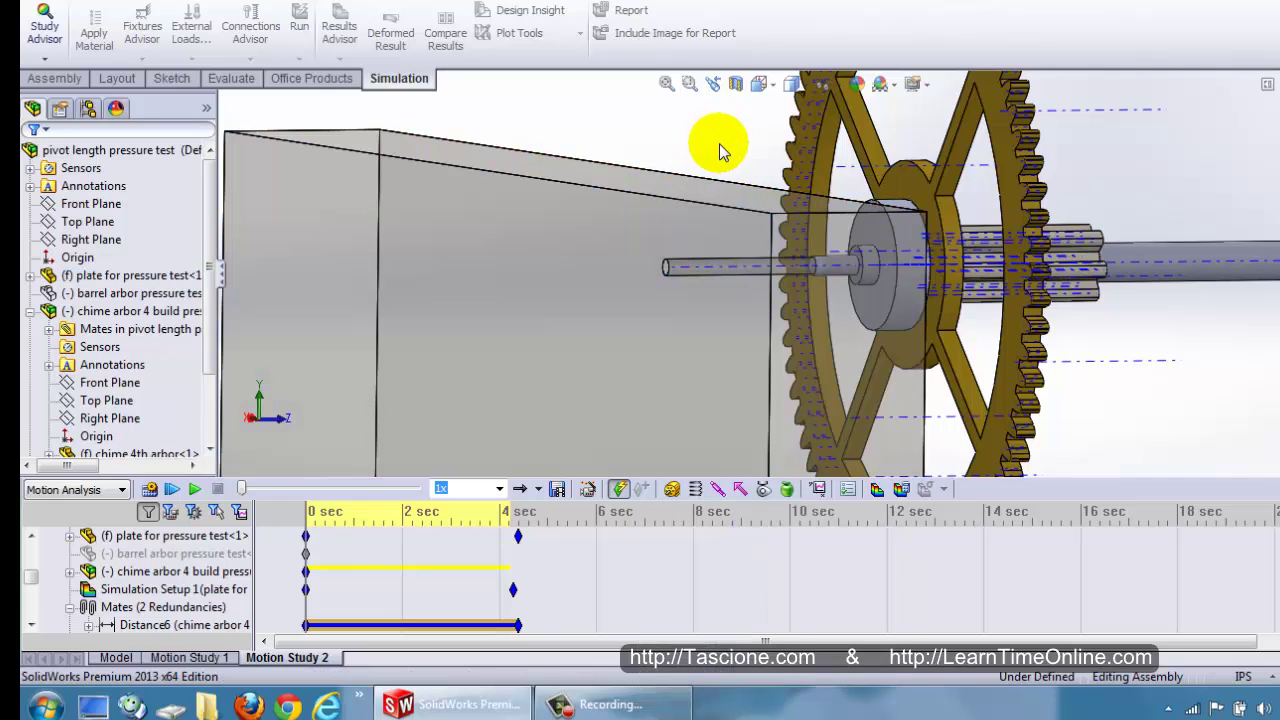
left_click(714, 86)
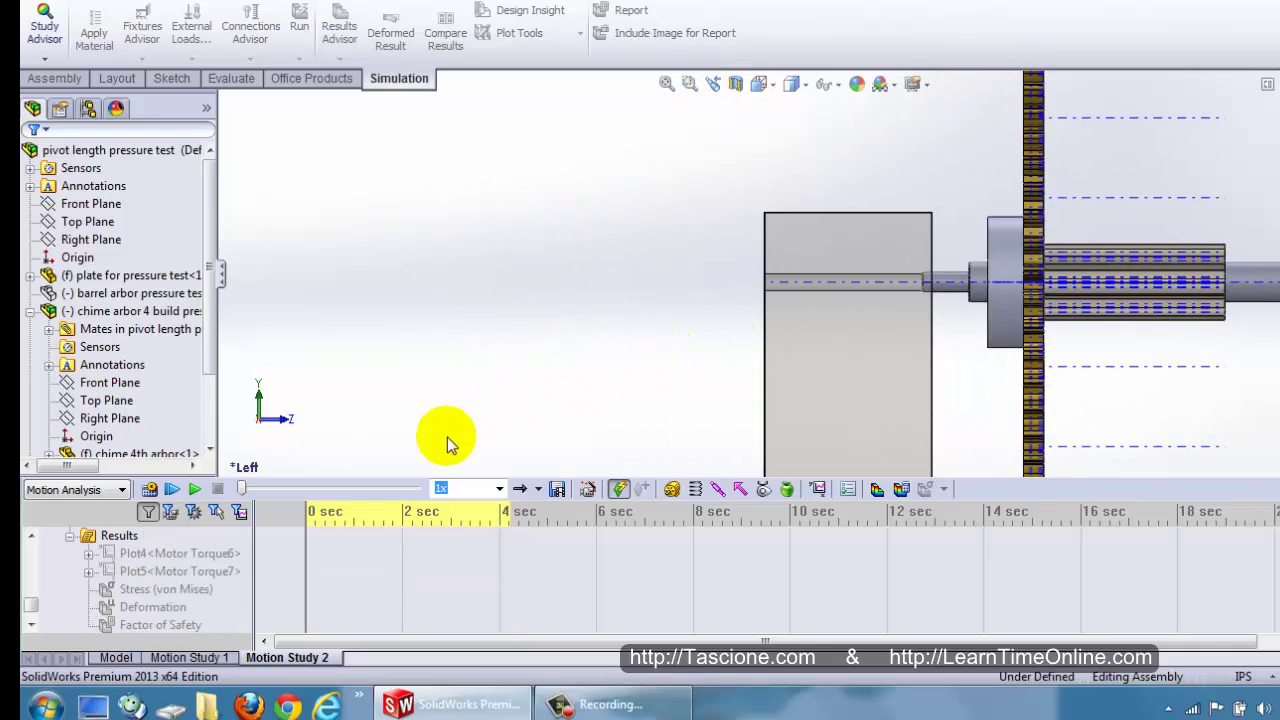
Calculate Motion Study 2.
left_click(160, 553)
mouse_move(314, 545)
left_mouse_down()
mouse_move(527, 545)
mouse_move(304, 543)
left_mouse_up()
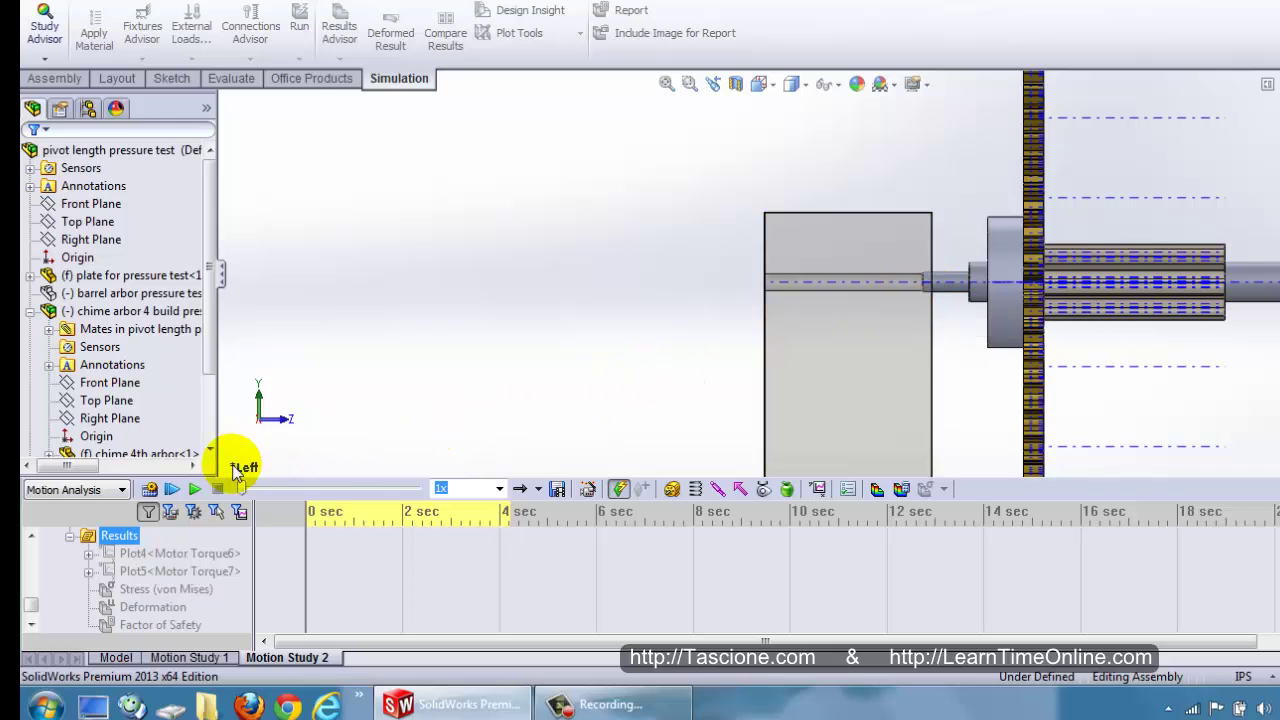
left_click(150, 490)
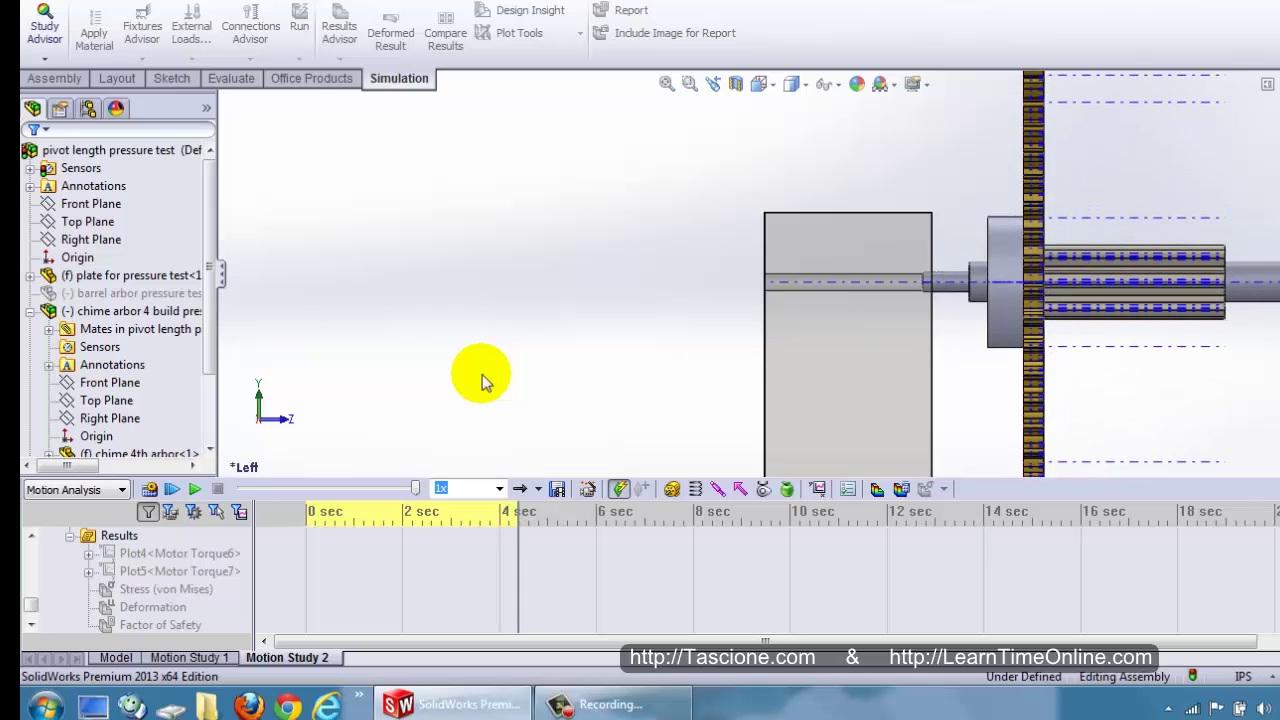
Show the Plot4 result for Motor Torque6 and play the motion study.
left_click(150, 553)
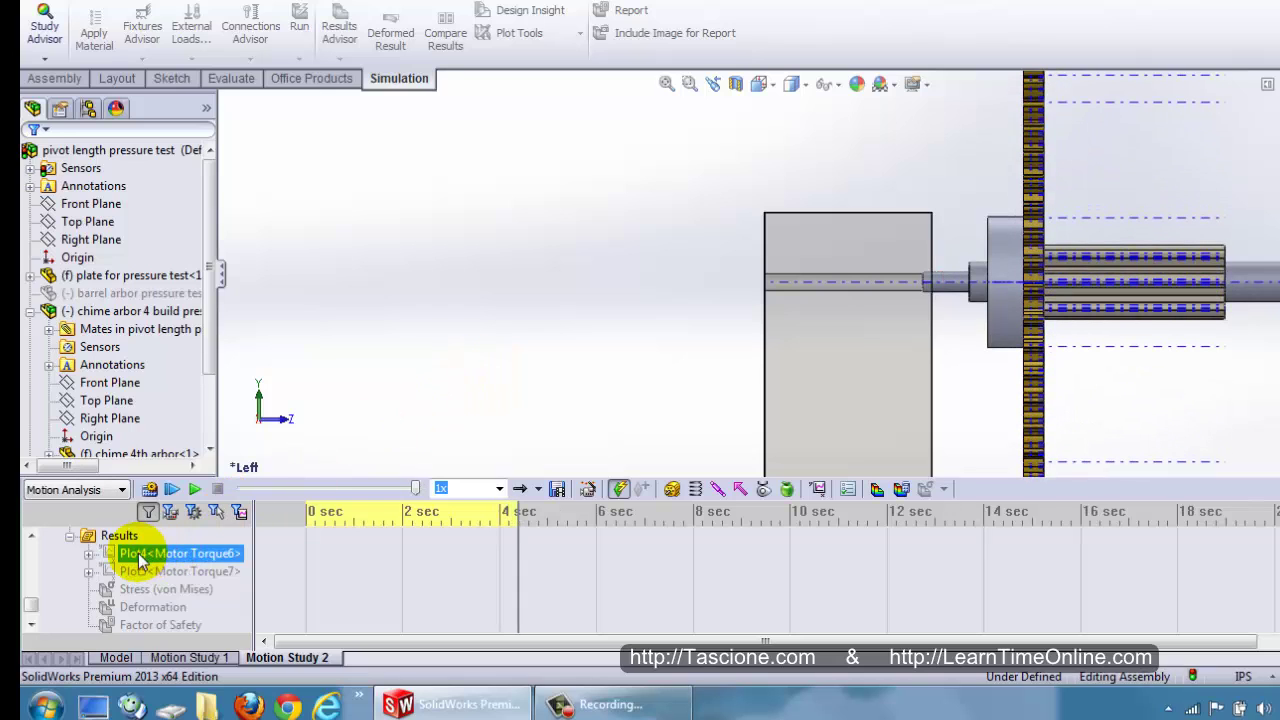
right_click(138, 555)
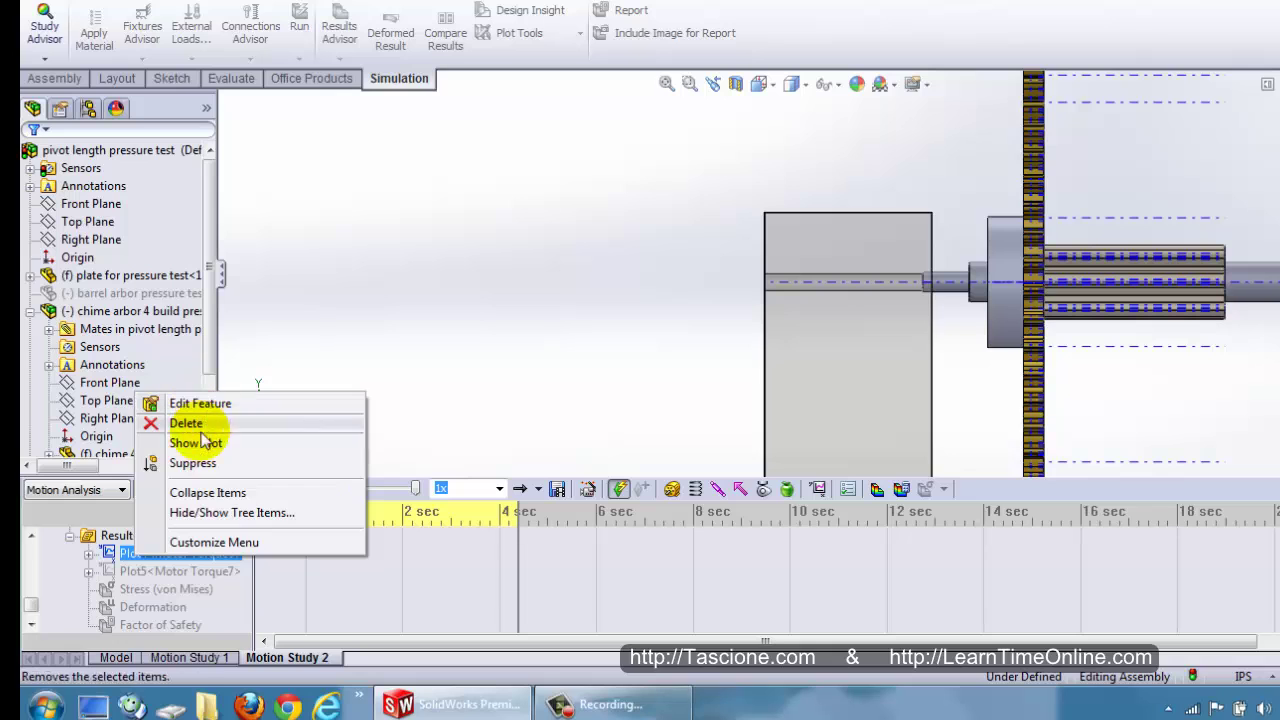
left_click(200, 445)
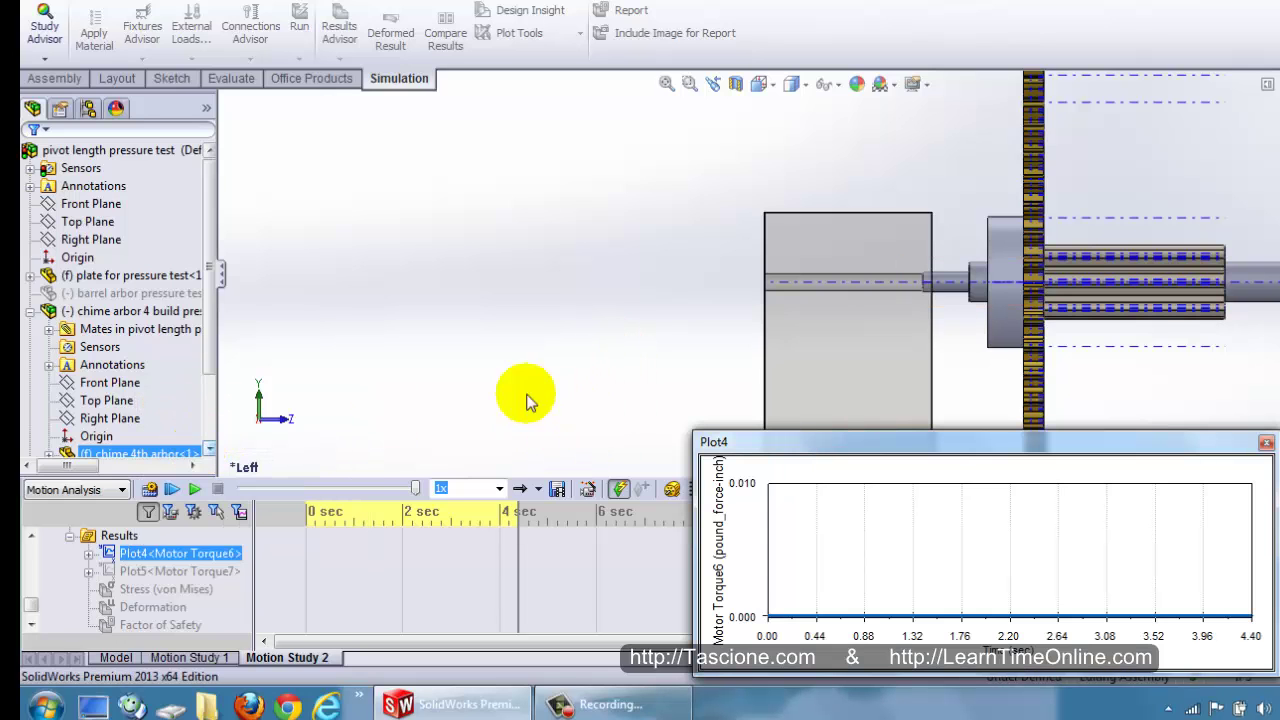
left_click(194, 489)
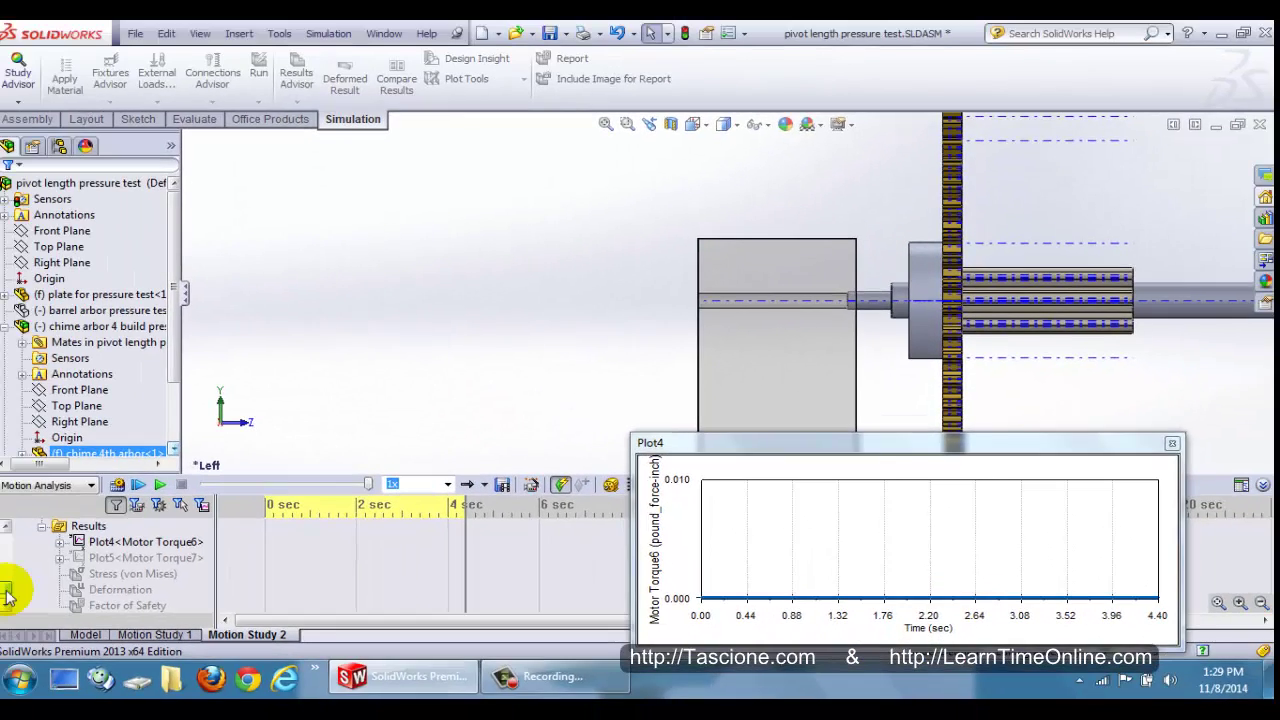
With the timeline at 0 seconds, set the Distance6 mate between the chime arbor and the plate to 0.04 in and rebuild.
scroll(8, 596, "up", 5)
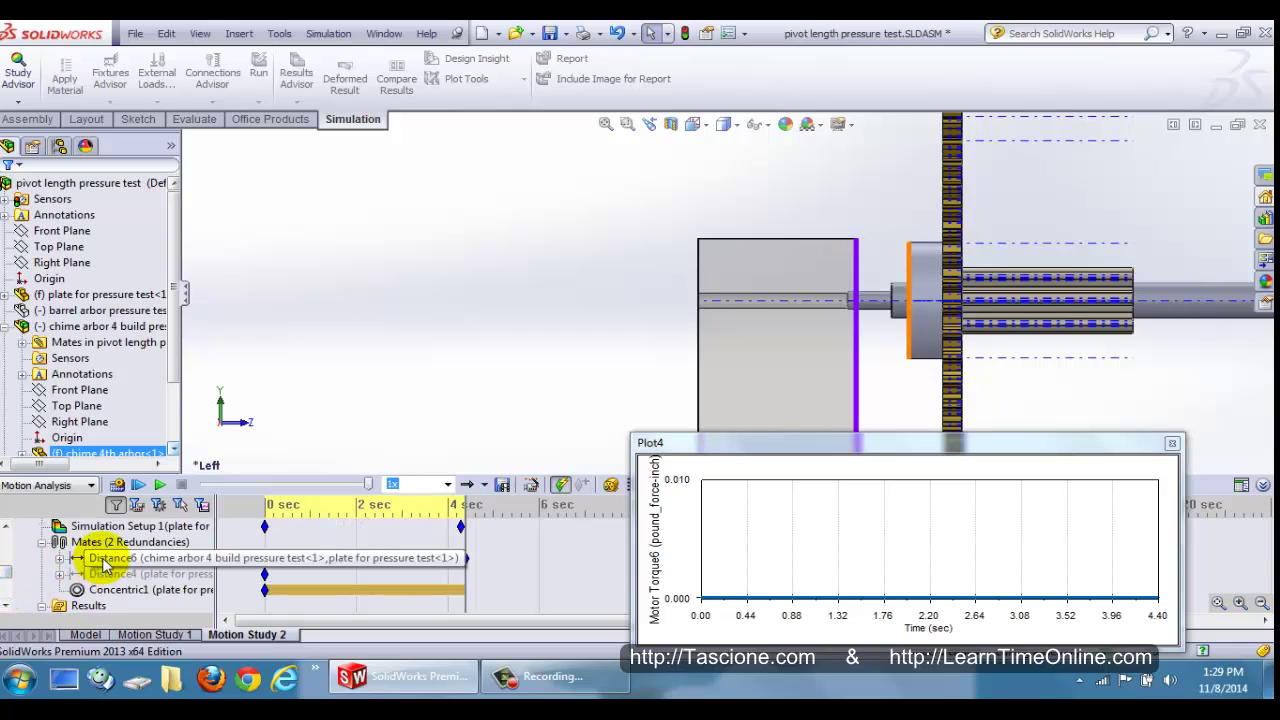
right_click(105, 563)
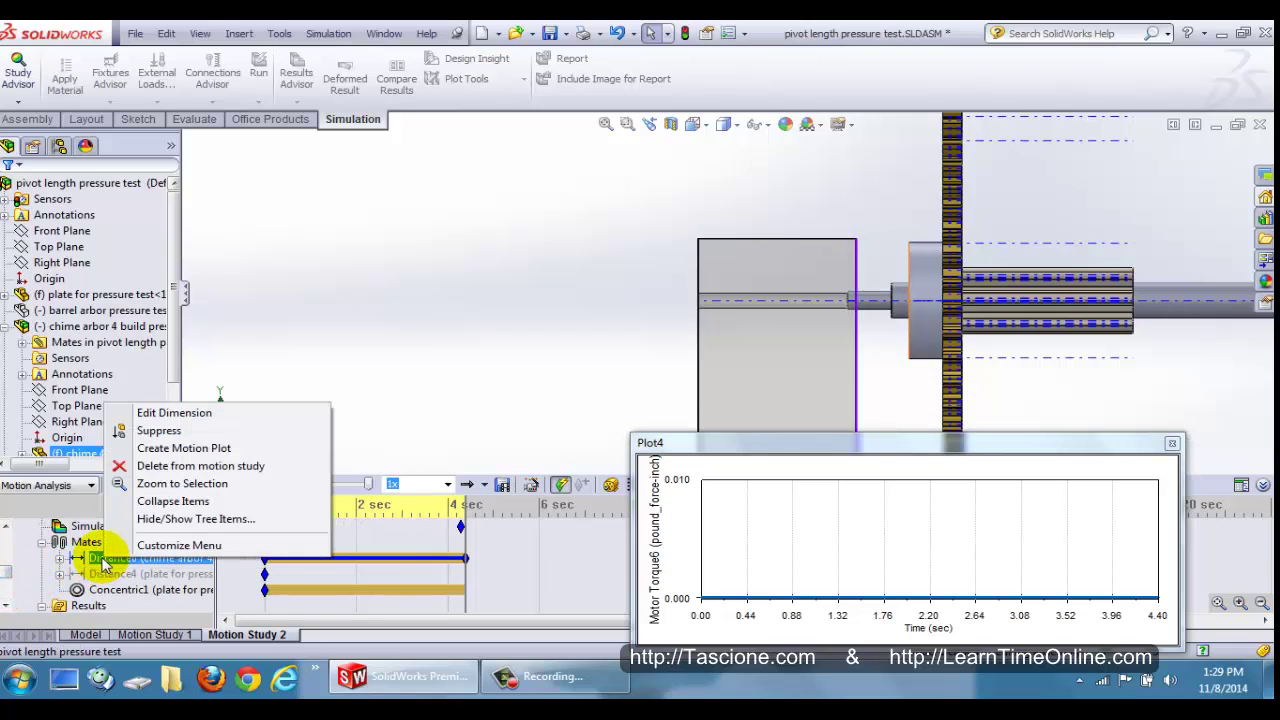
left_click(474, 503)
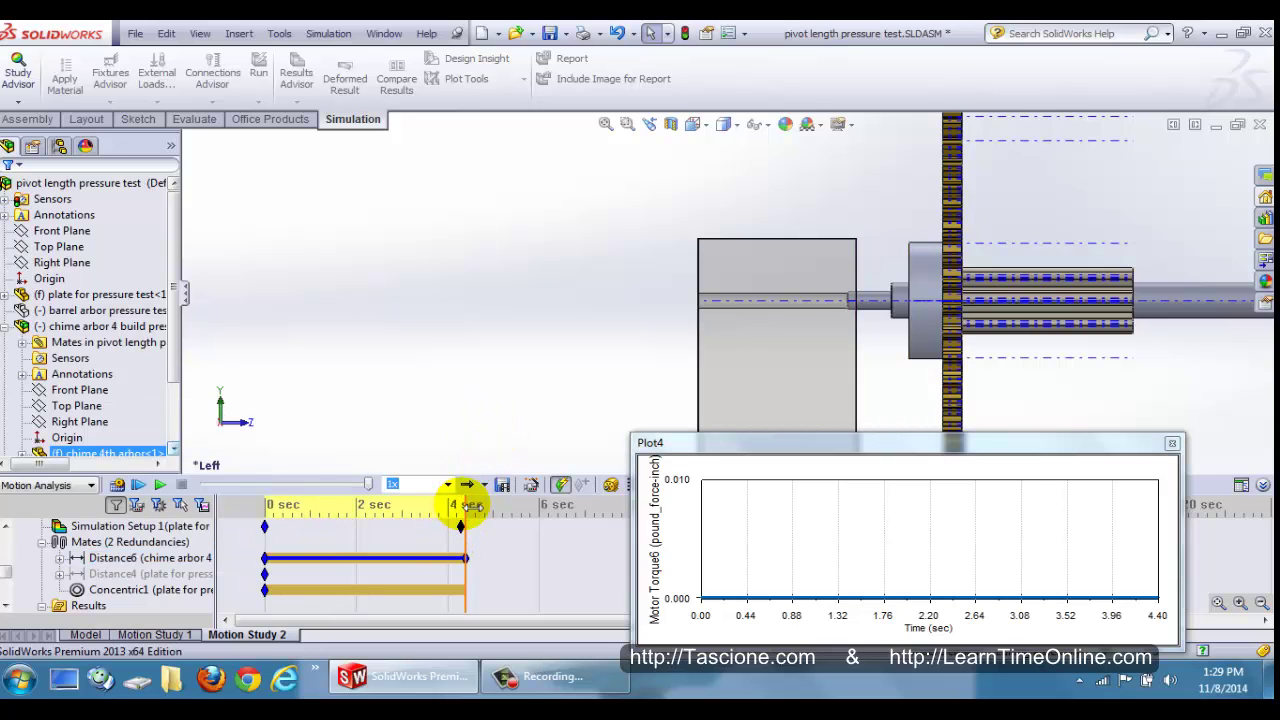
left_click_drag(459, 508, 265, 505)
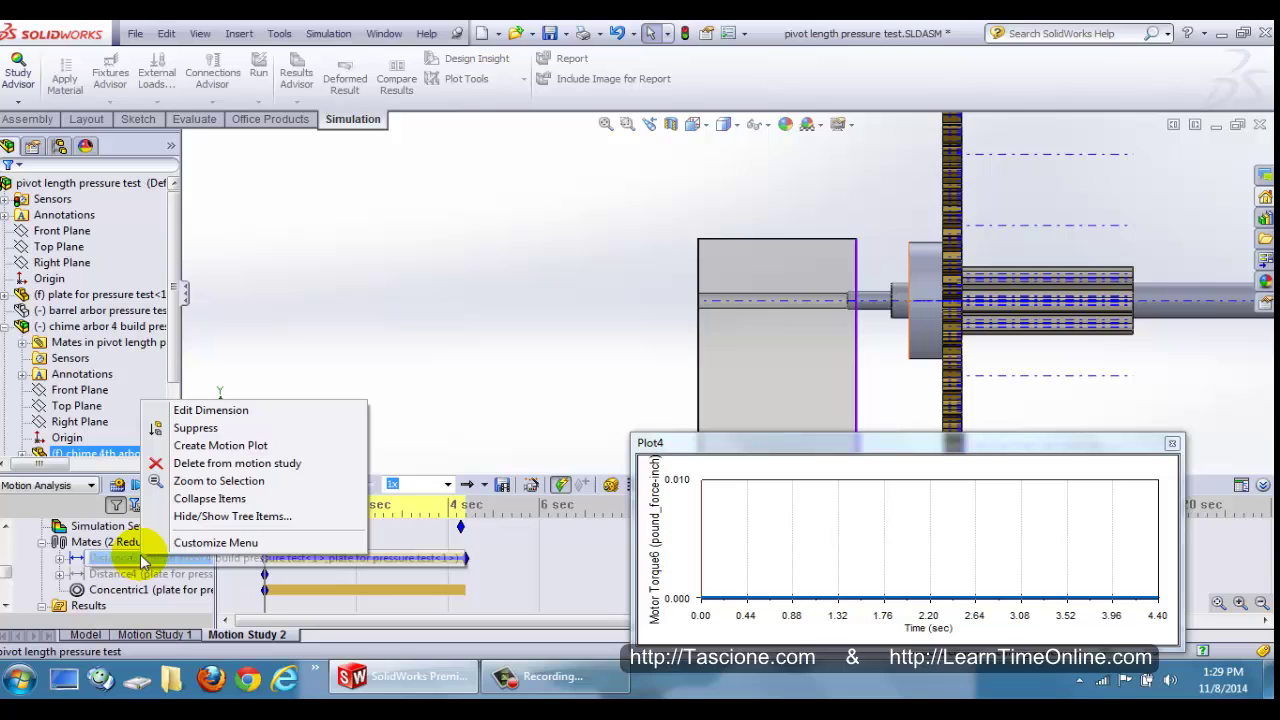
left_click(238, 411)
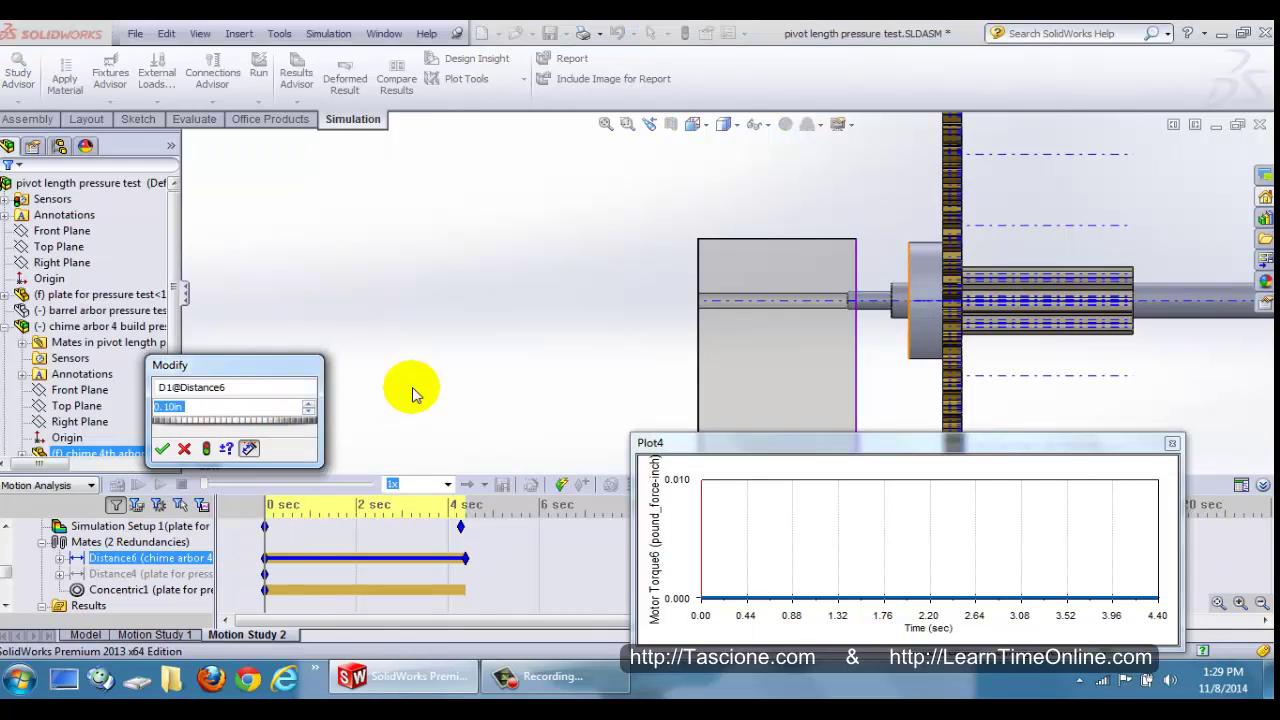
left_click(164, 410)
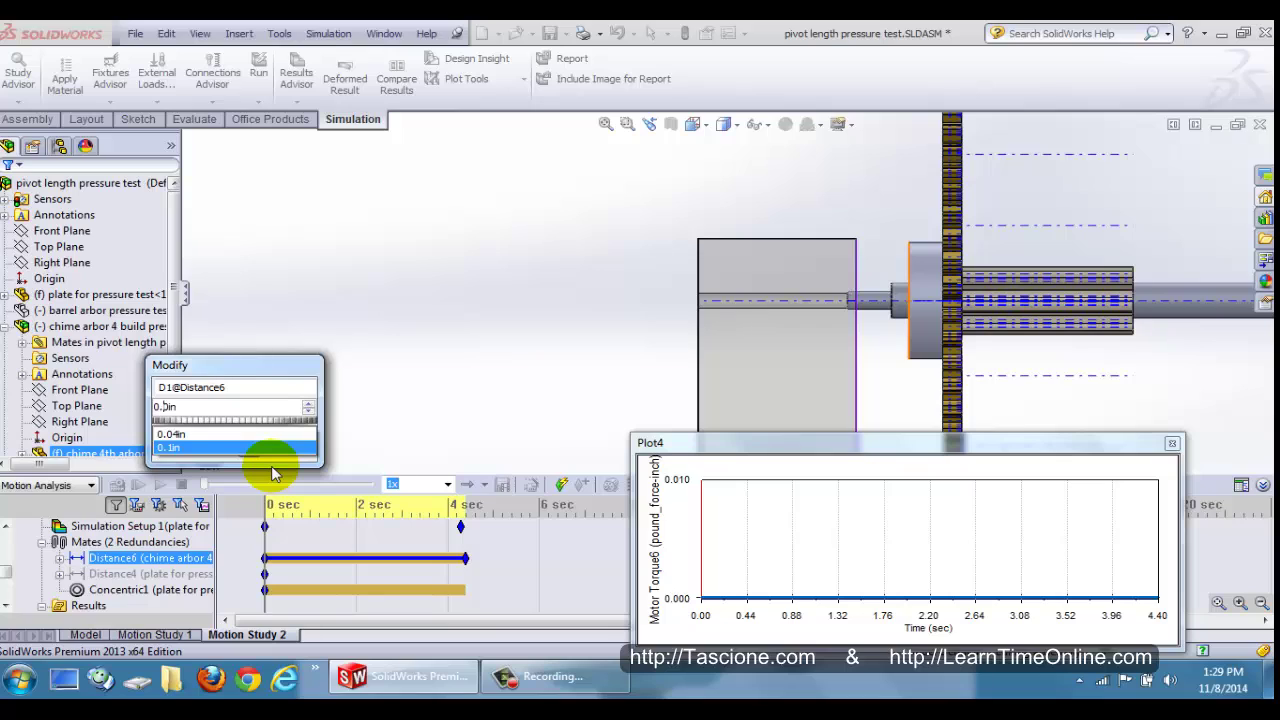
type("04")
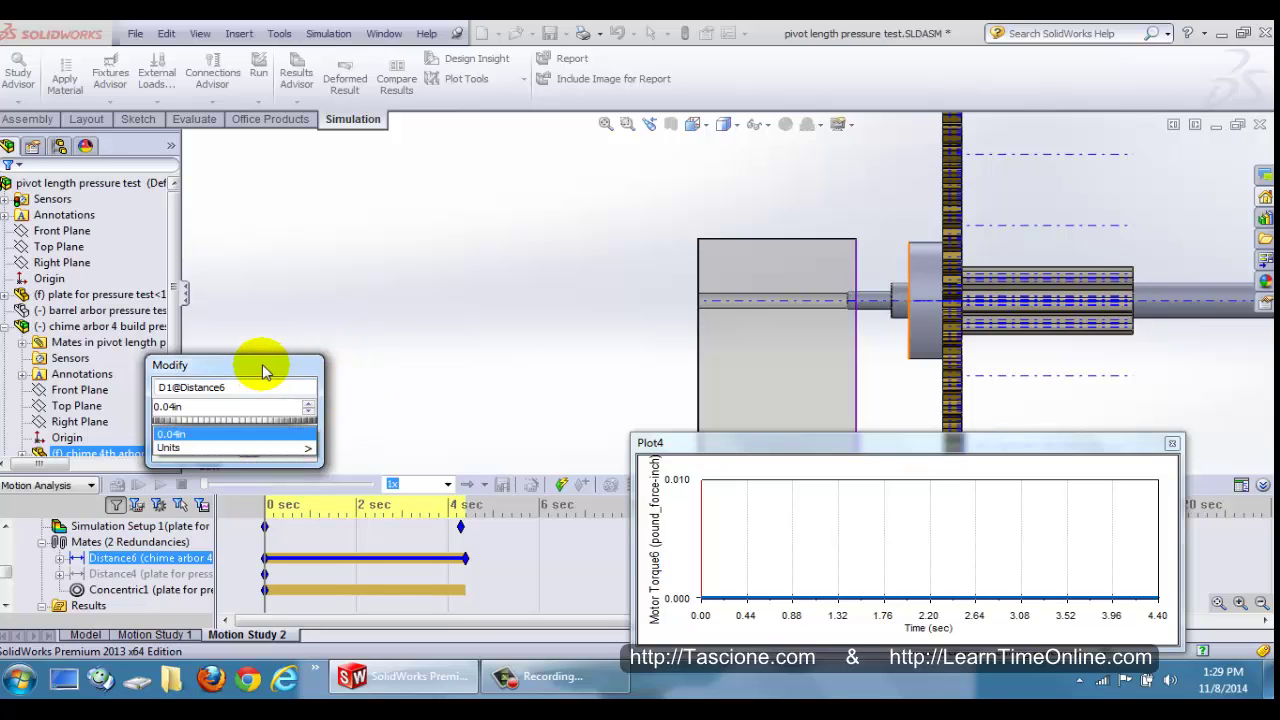
left_click(262, 364)
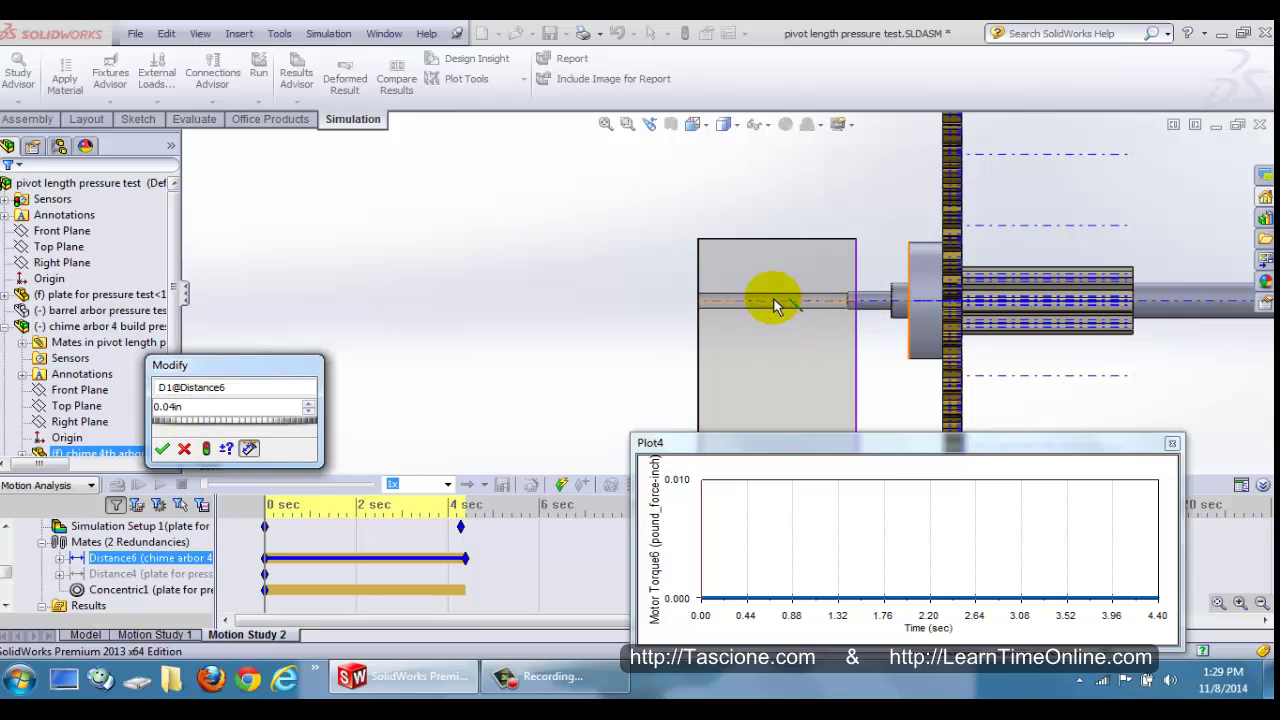
left_click(206, 449)
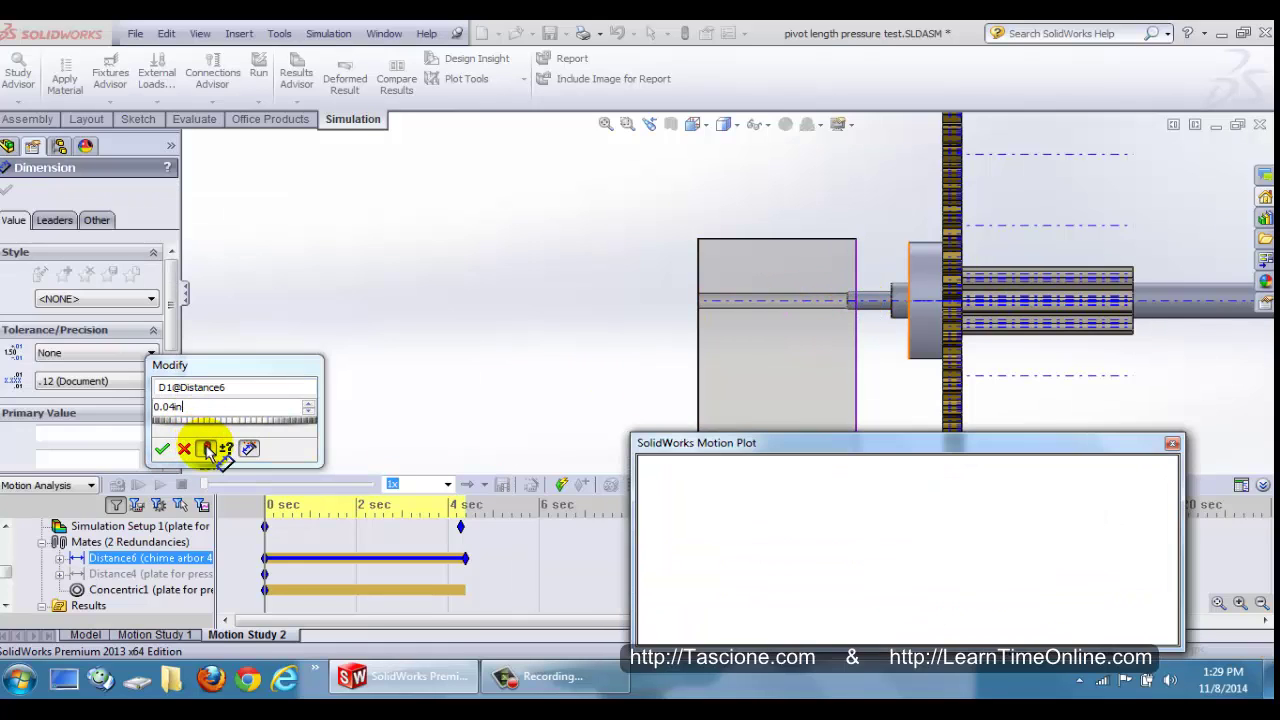
left_click(163, 449)
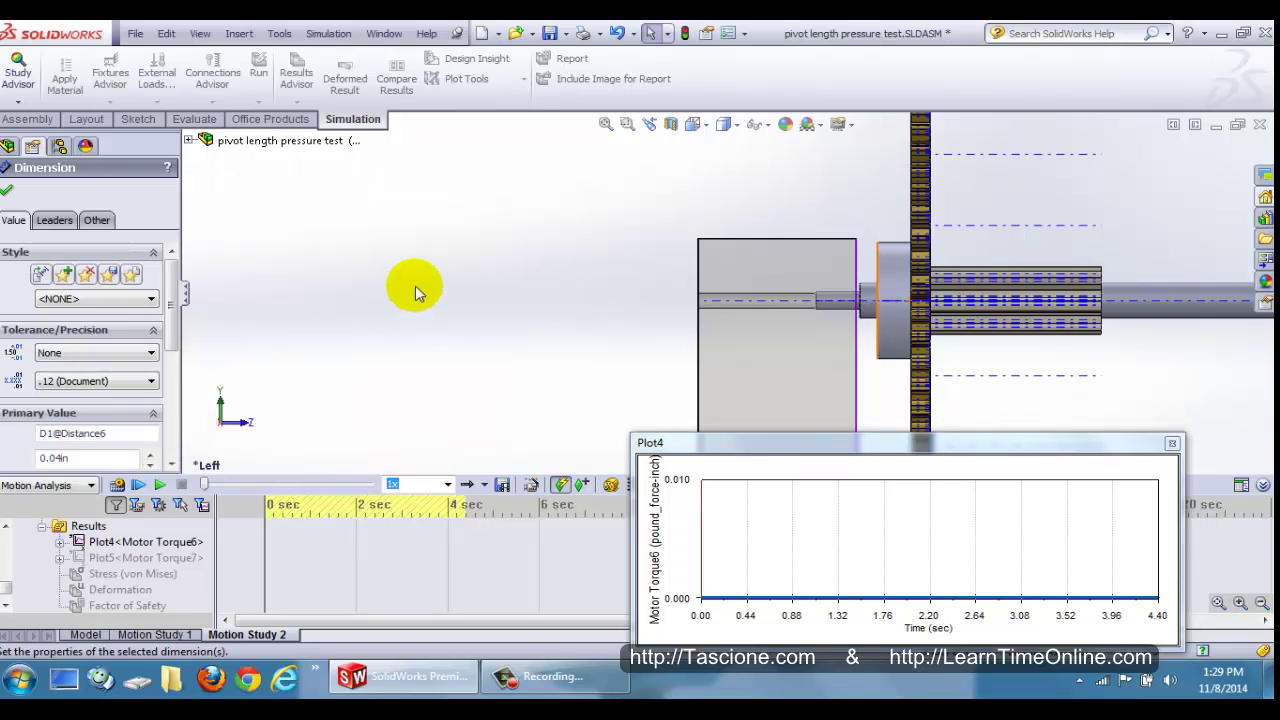
Recalculate the motion study with the changed arbor distance and reopen the Motor Torque6 plot, Plot4, to view the new torque curve.
left_click(1172, 444)
left_click(116, 484)
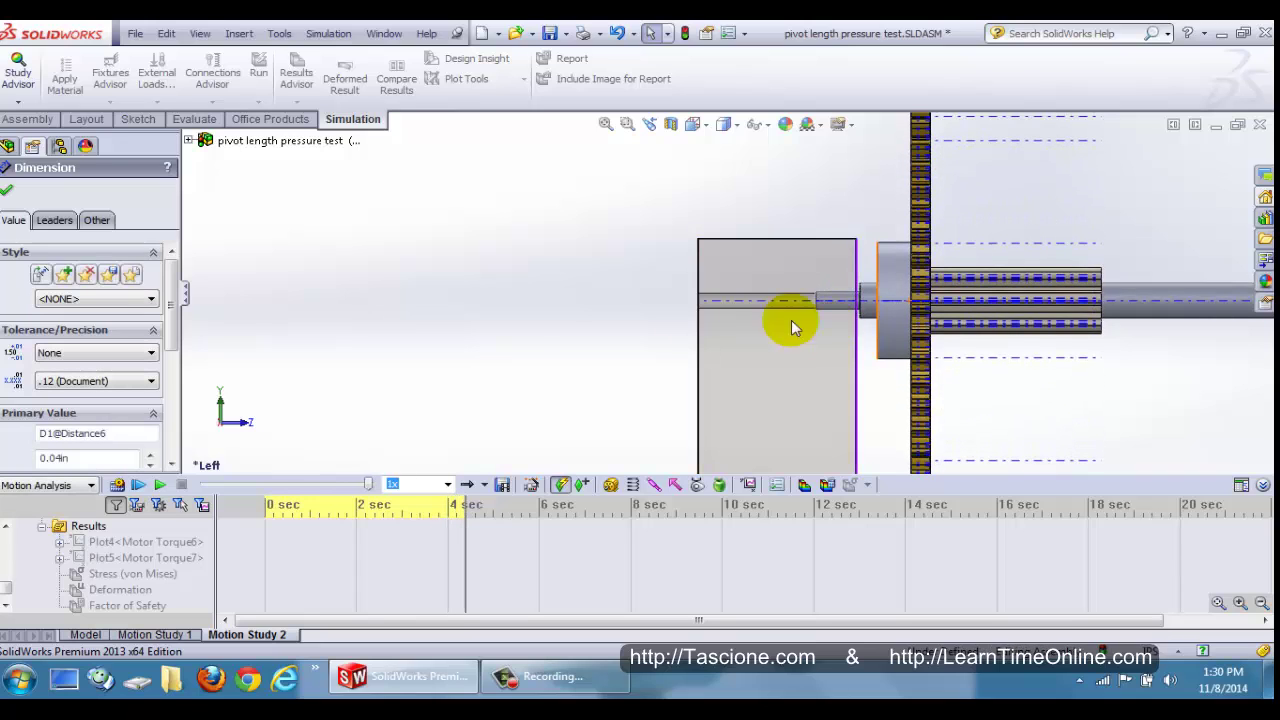
scroll(5, 598, "up", 3)
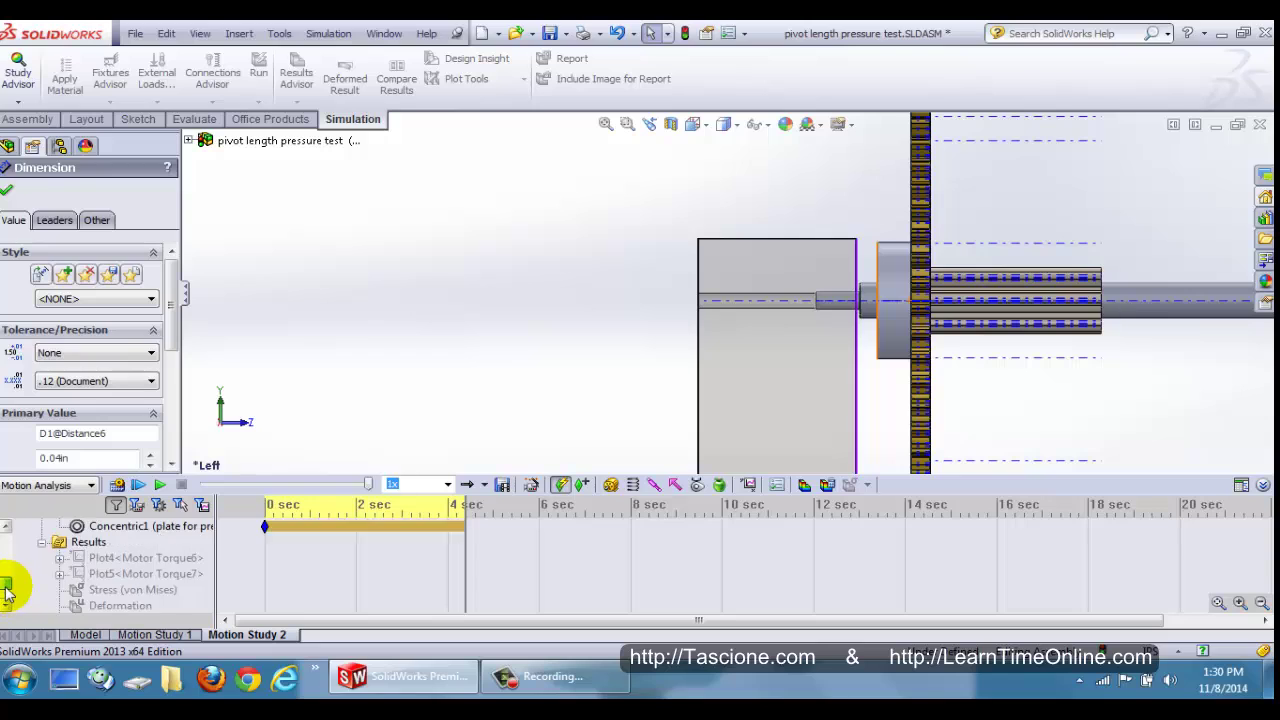
scroll(5, 598, "down", 4)
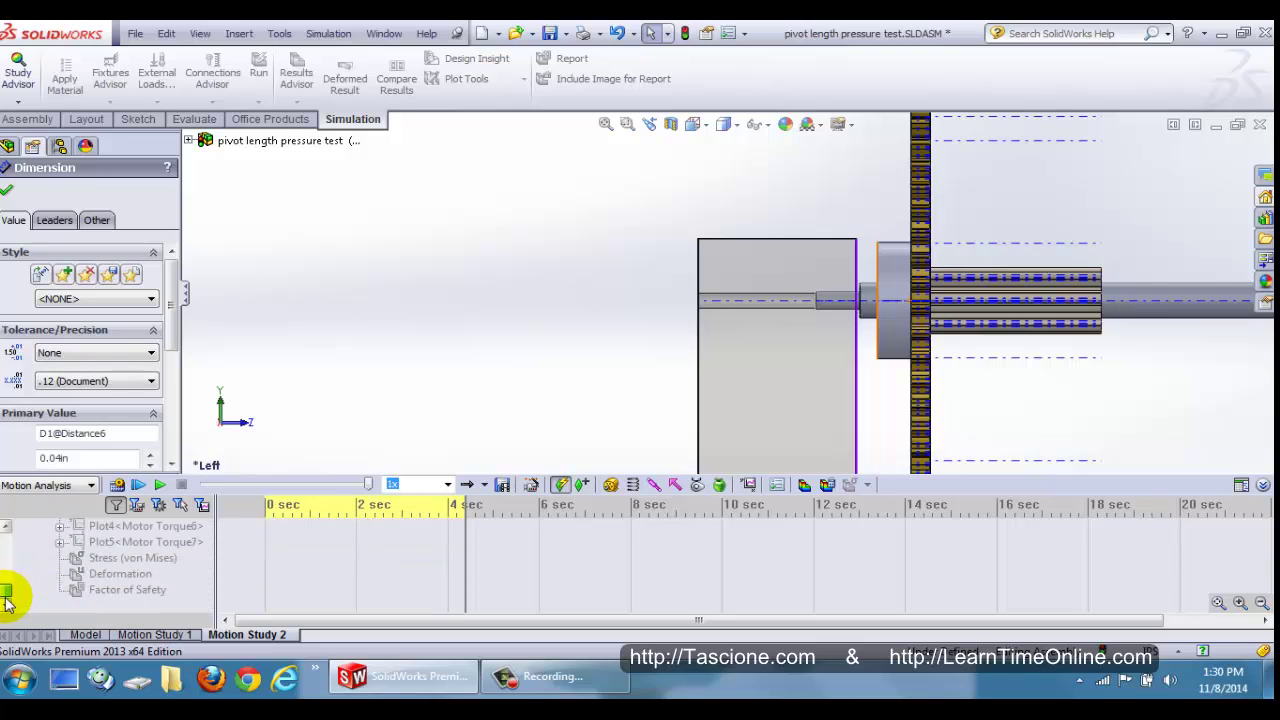
scroll(8, 598, "up", 4)
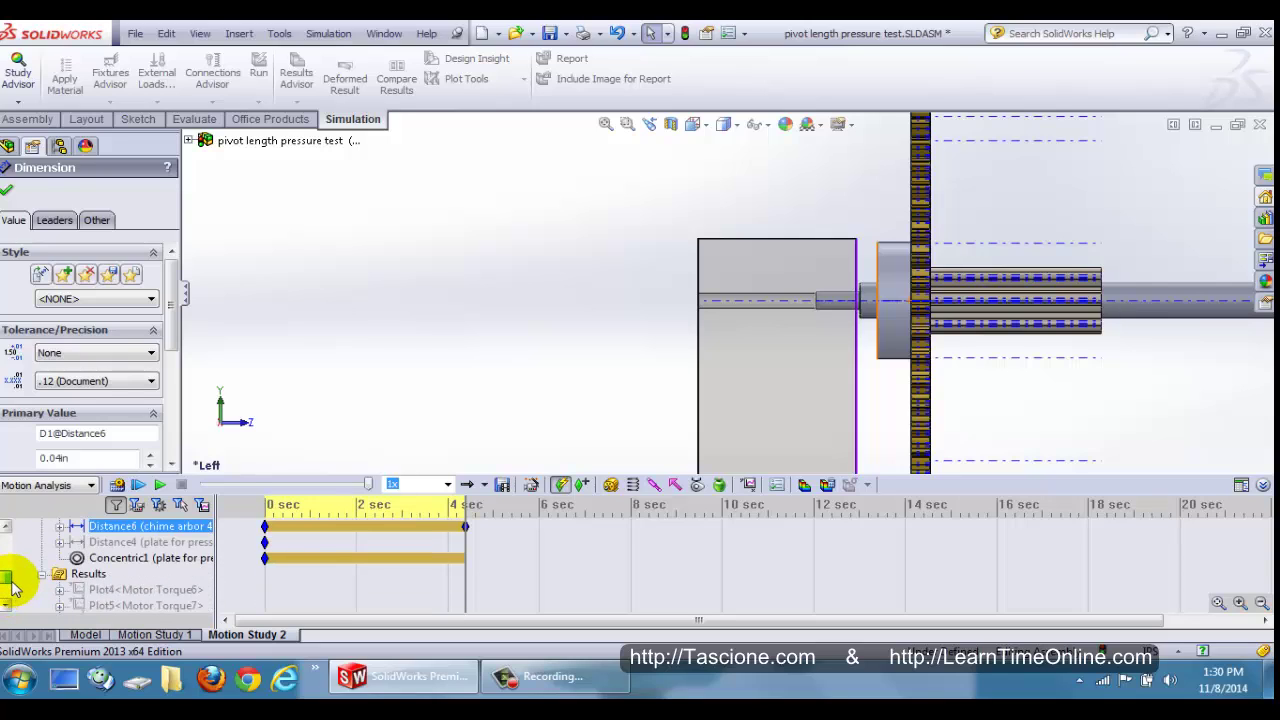
right_click(105, 590)
left_click(166, 487)
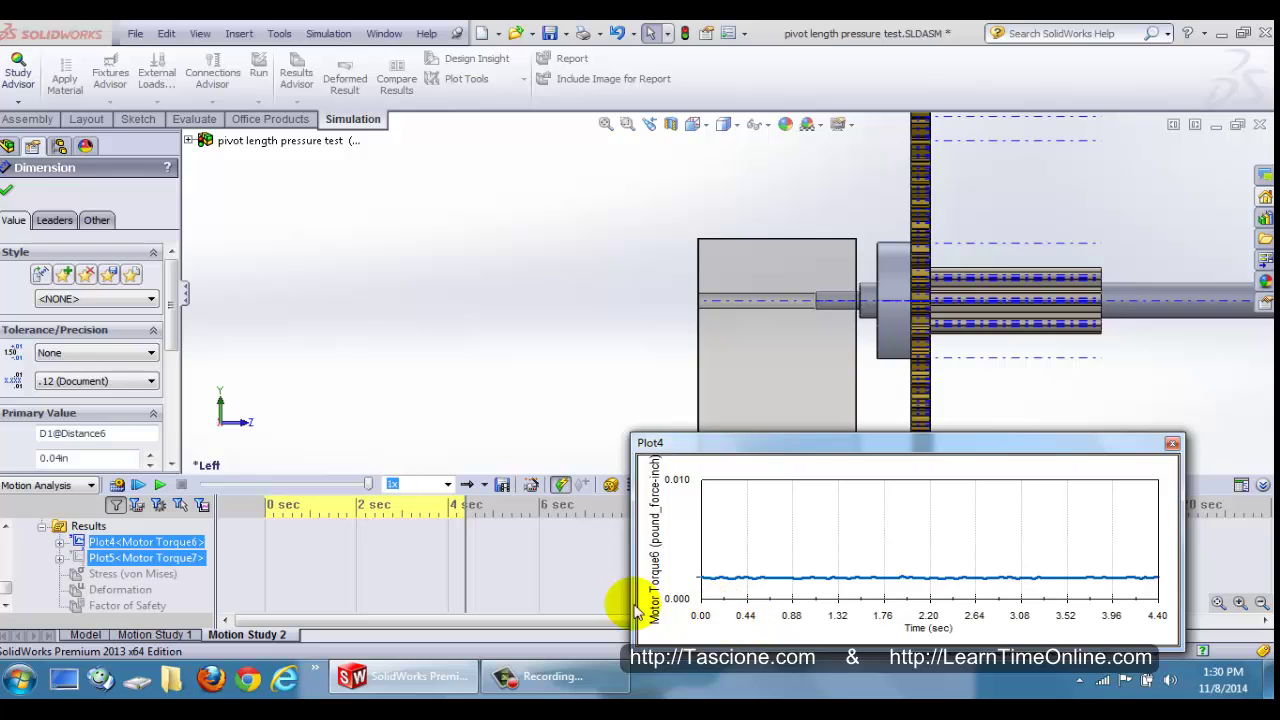
left_click(159, 484)
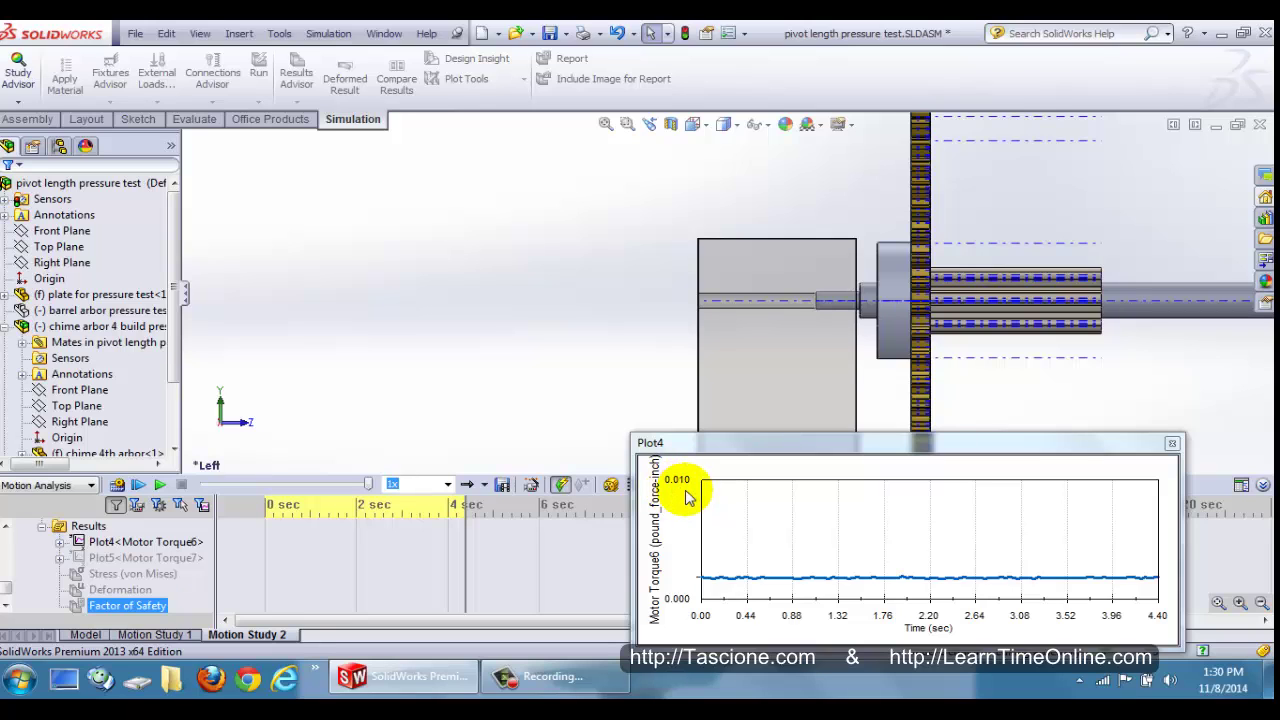
Switch the document units to MMGS to examine the Plot4 motor torque in newton-mm, and close the plot.
left_click_drag(740, 446, 609, 300)
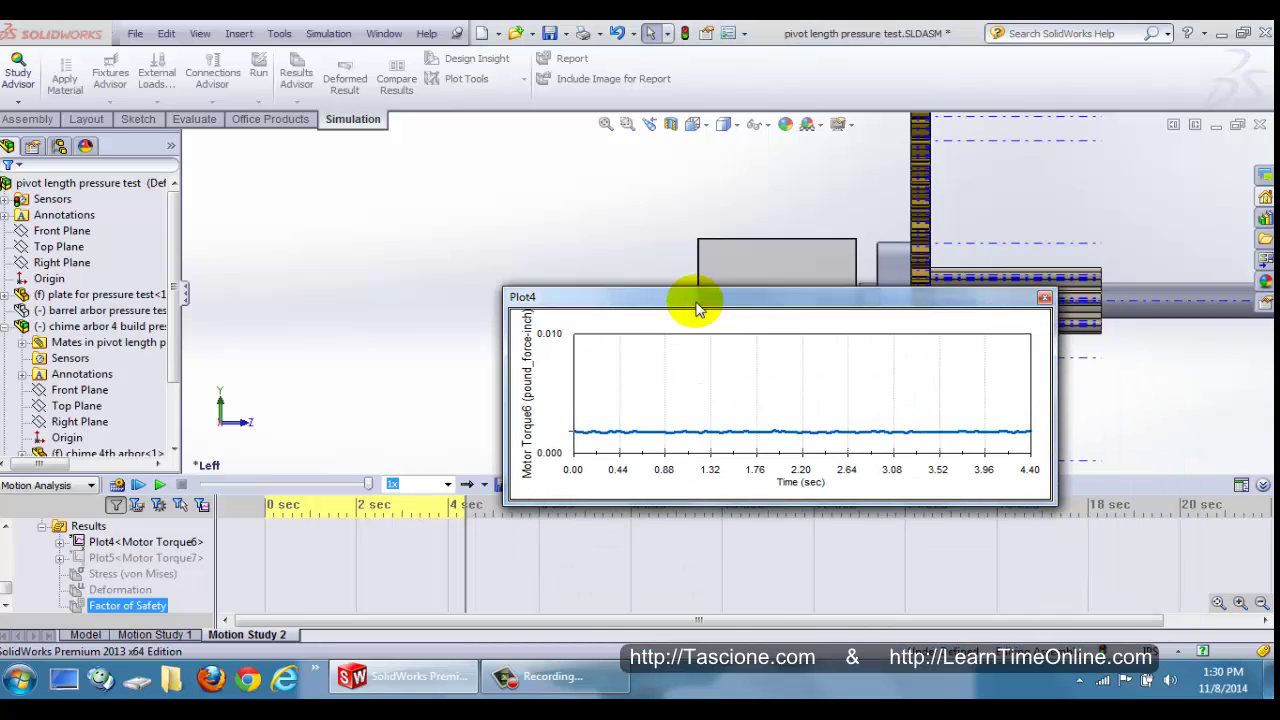
left_click(1180, 655)
left_click(1068, 588)
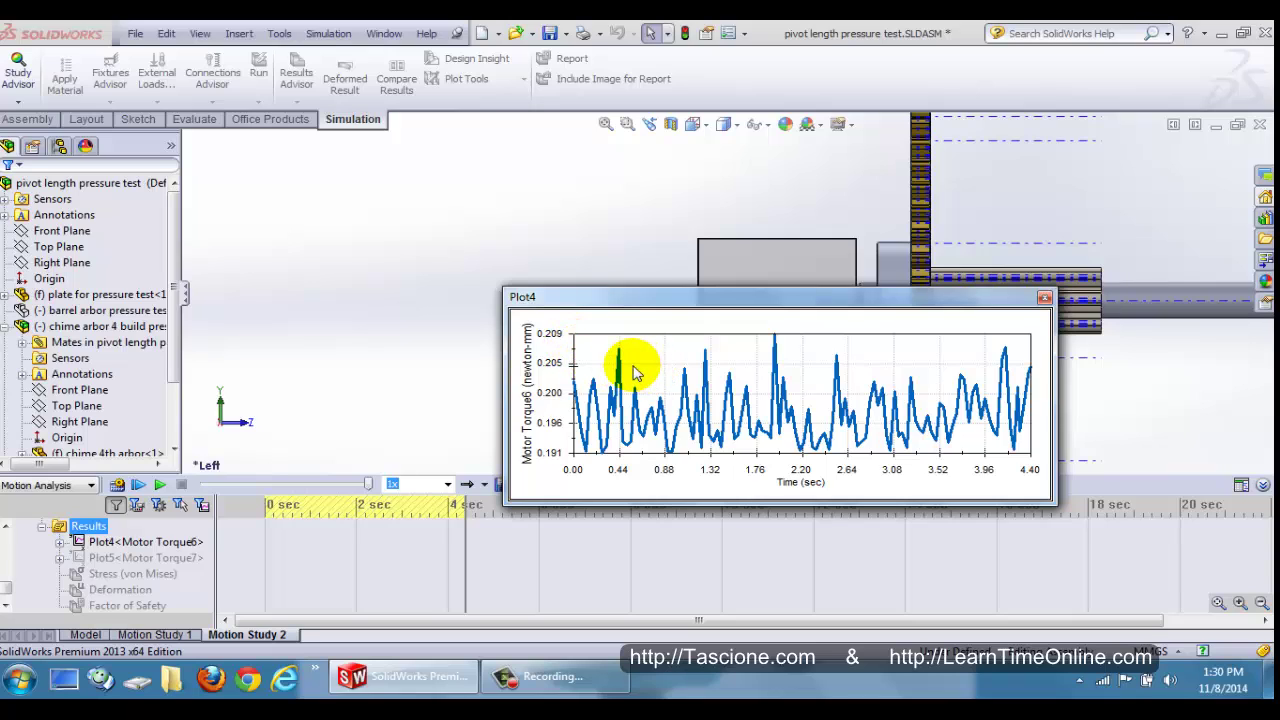
mouse_move(633, 373)
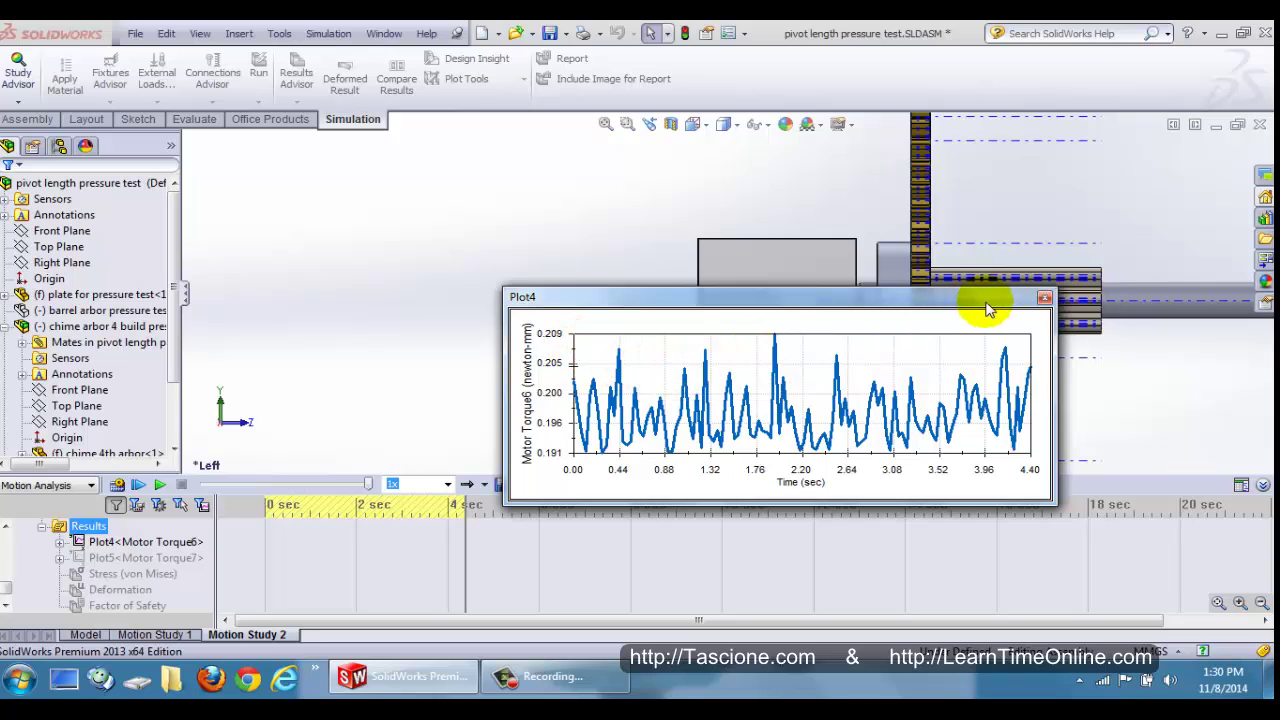
left_click(1045, 300)
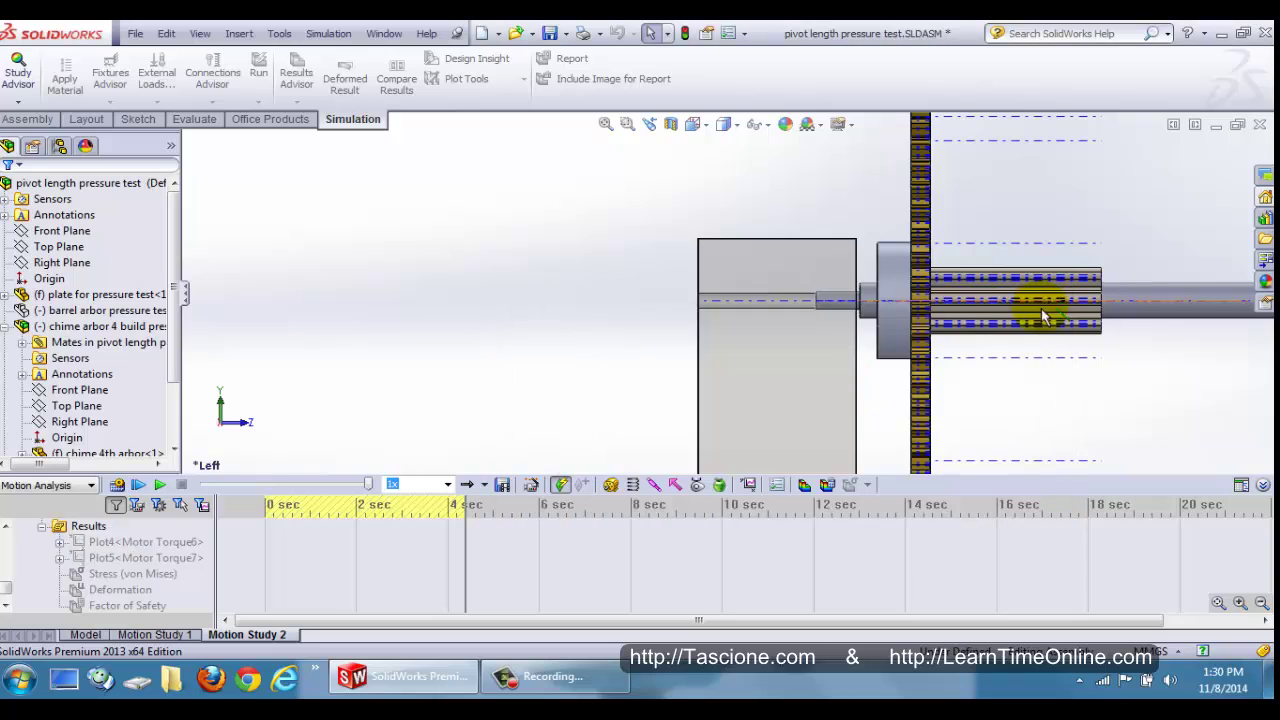
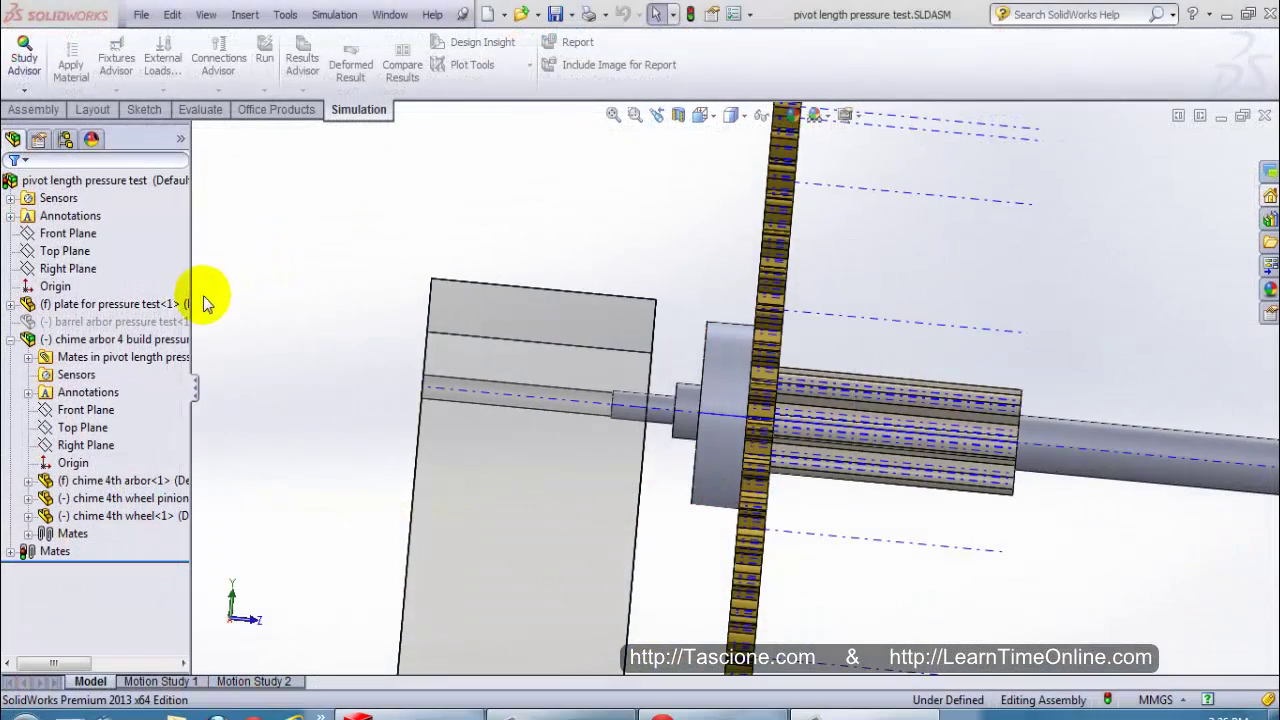
Open the mass properties of the chime arbor 4 build pressure test subassembly and examine its mass in grams.
left_click(116, 343)
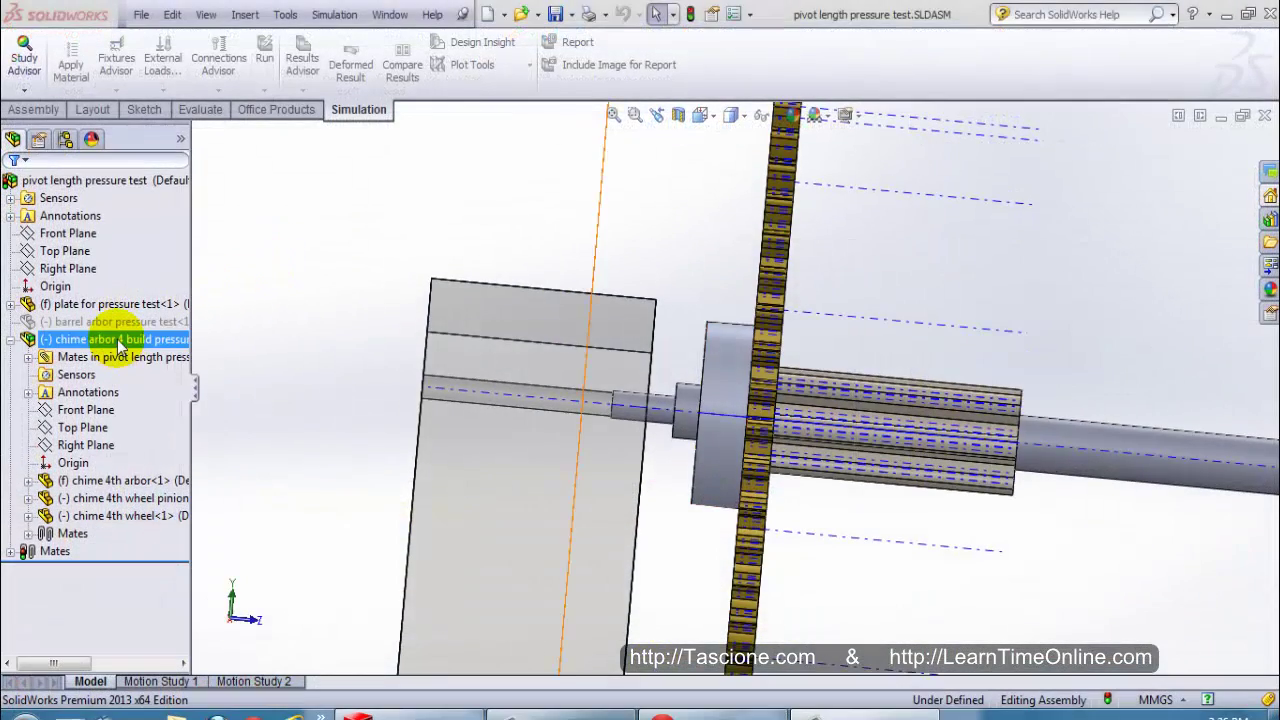
left_click(118, 345)
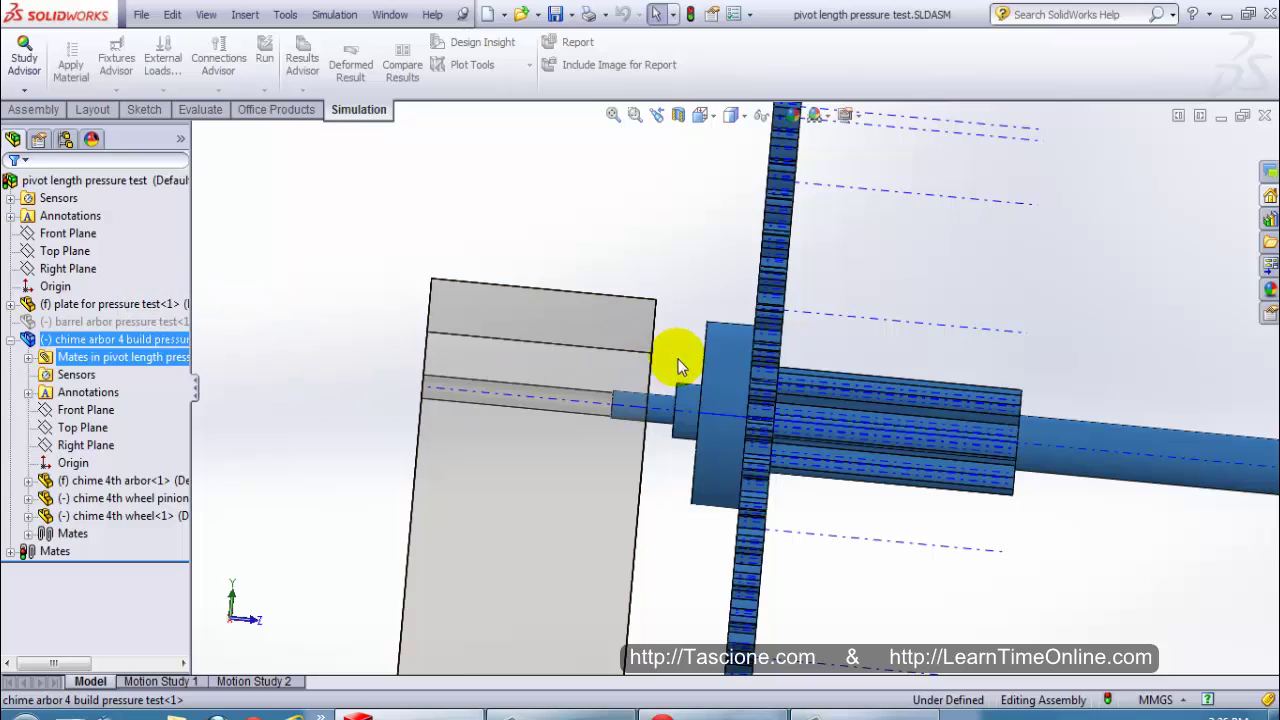
left_click(285, 14)
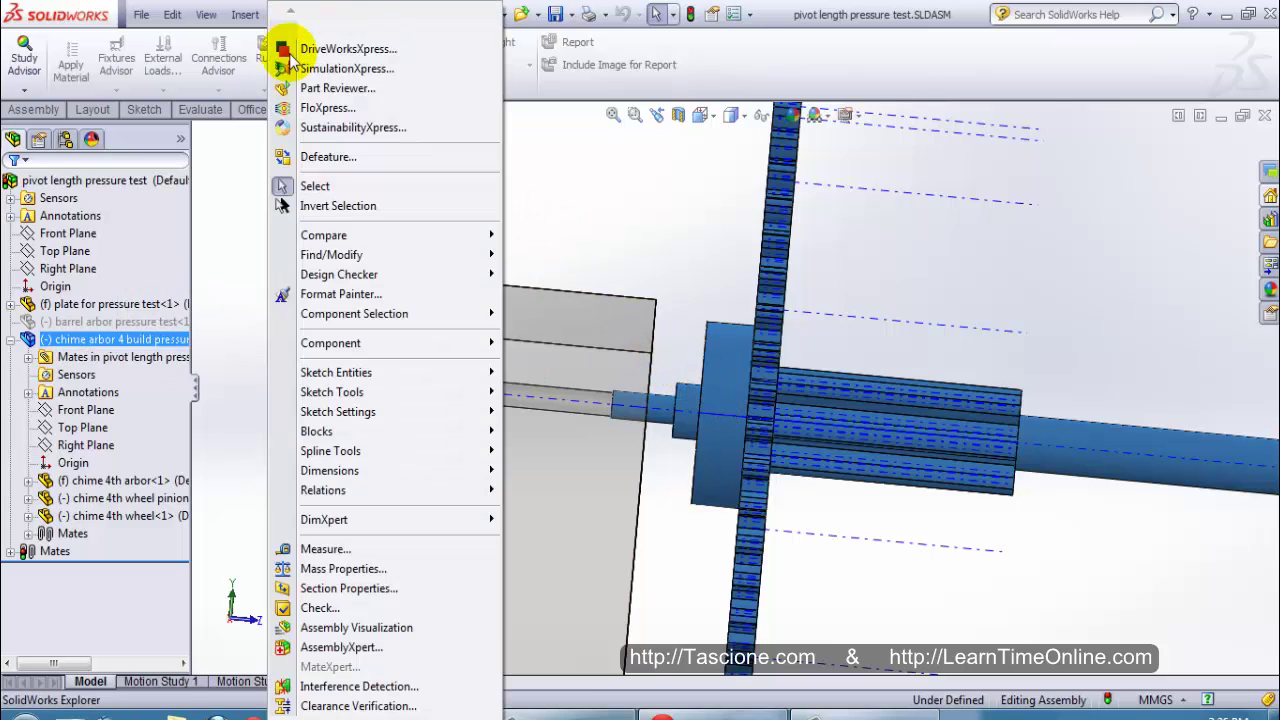
left_click(328, 570)
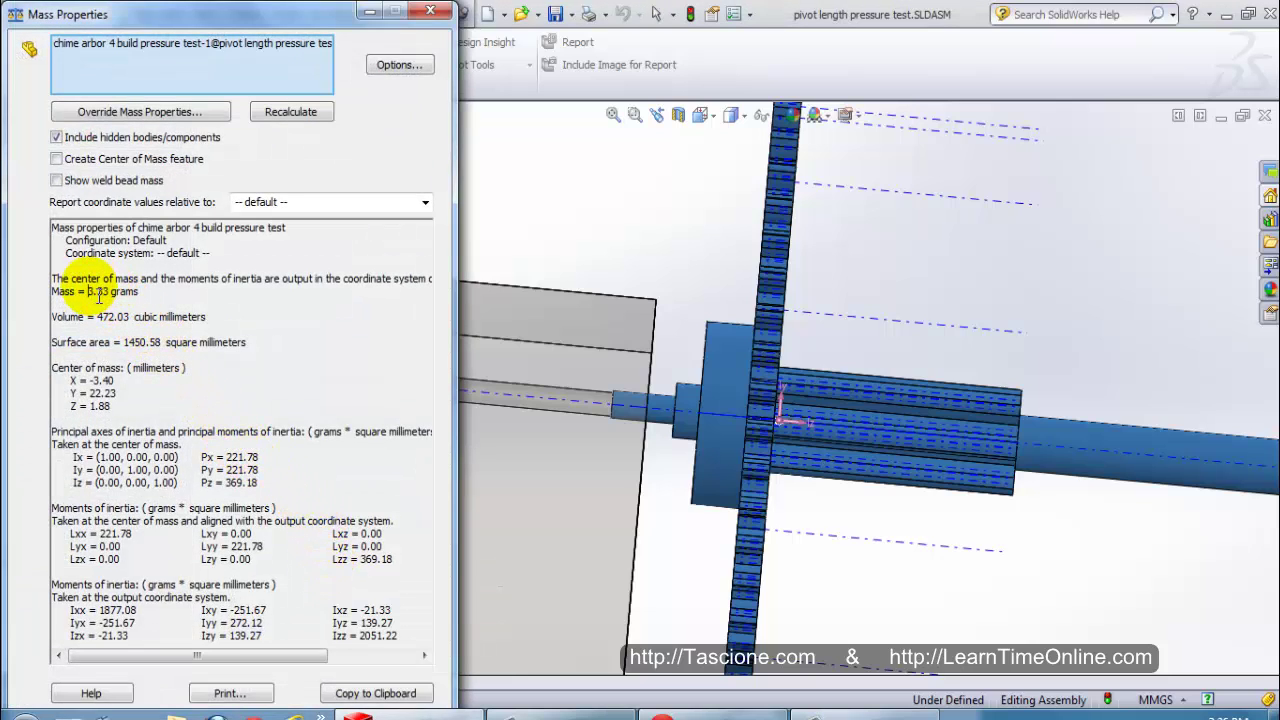
left_click_drag(87, 291, 139, 292)
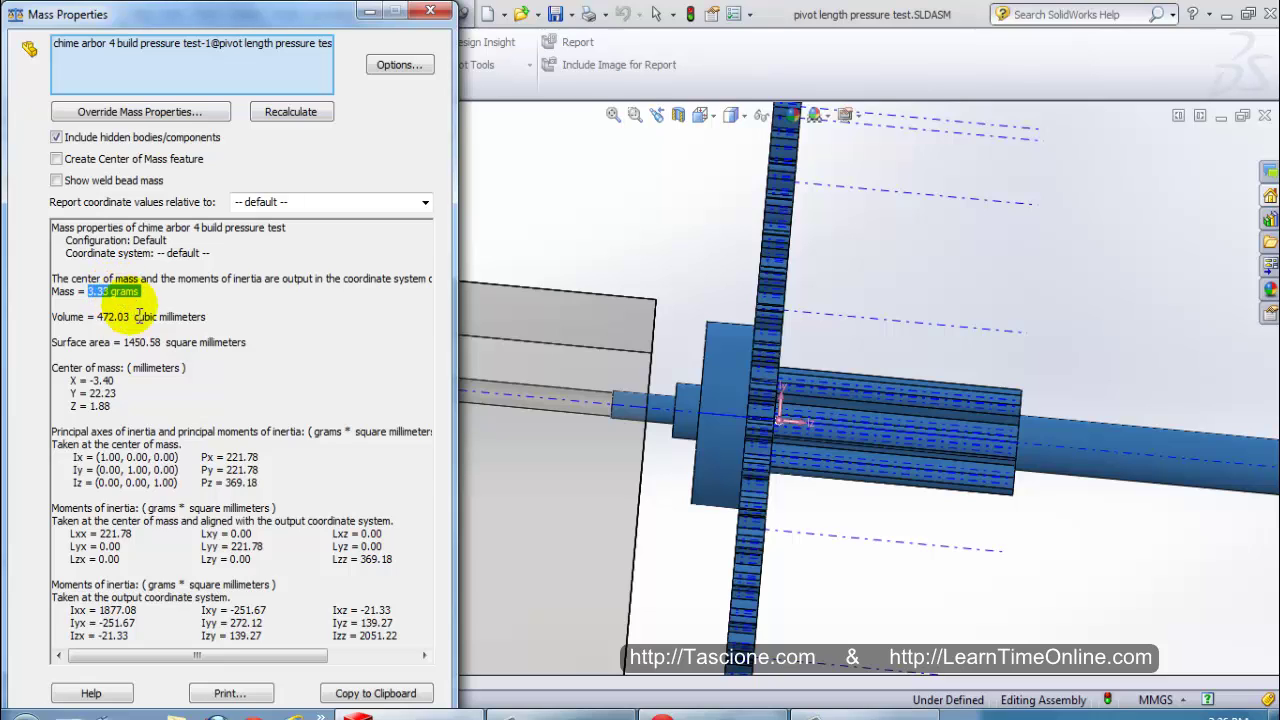
Switch to the grams-to-pennyweights converter in the browser, convert 3.33 grams and highlight the result.
left_click(676, 712)
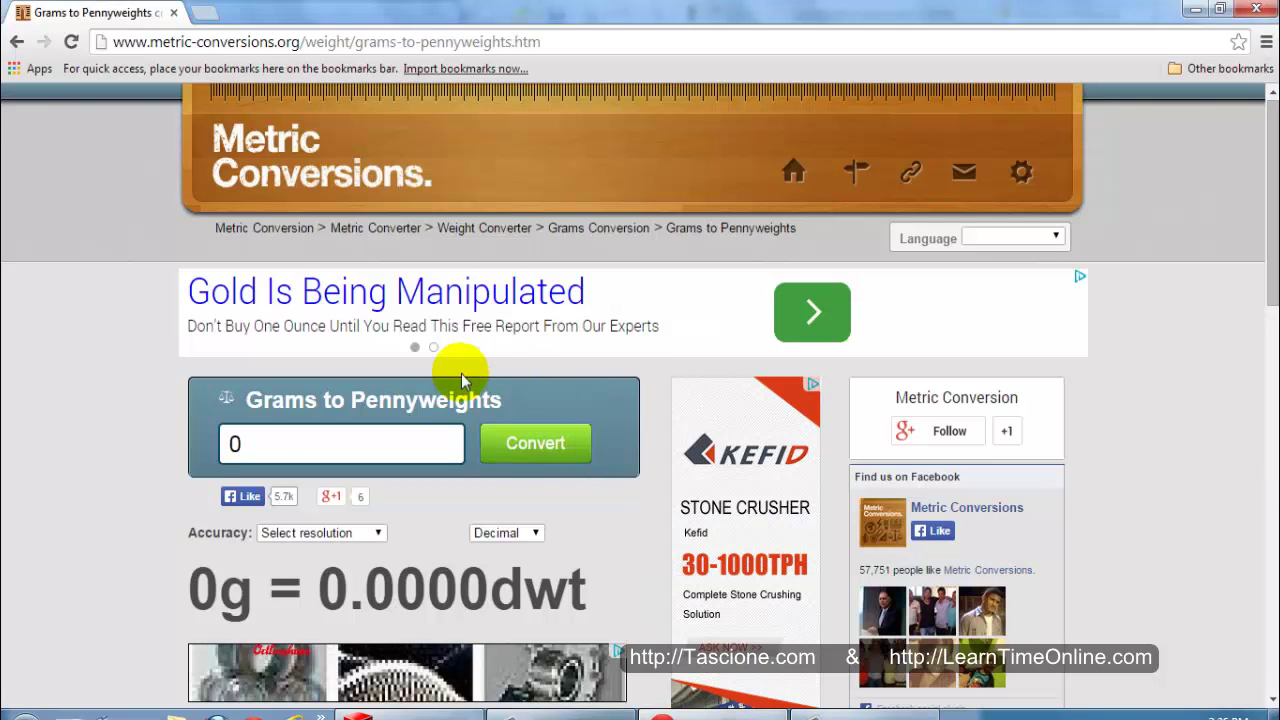
left_click(251, 443)
left_click_drag(251, 443, 171, 437)
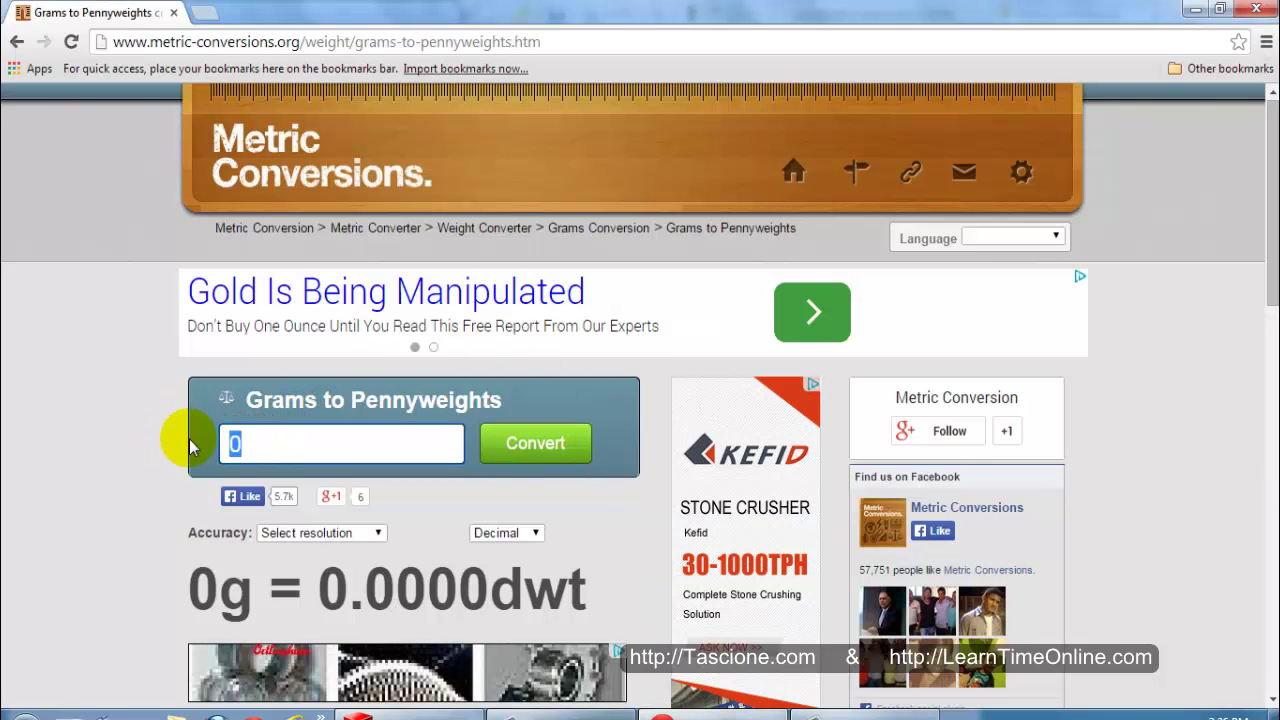
type("3")
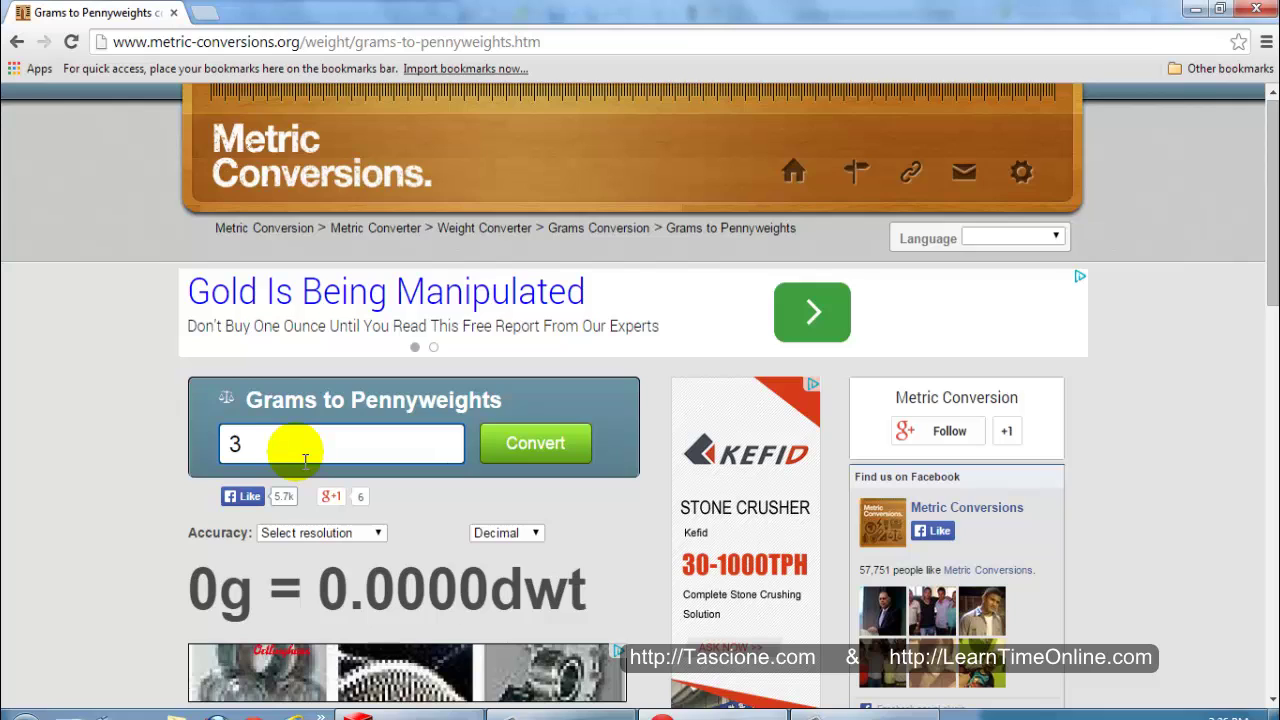
type(".33")
left_click(566, 442)
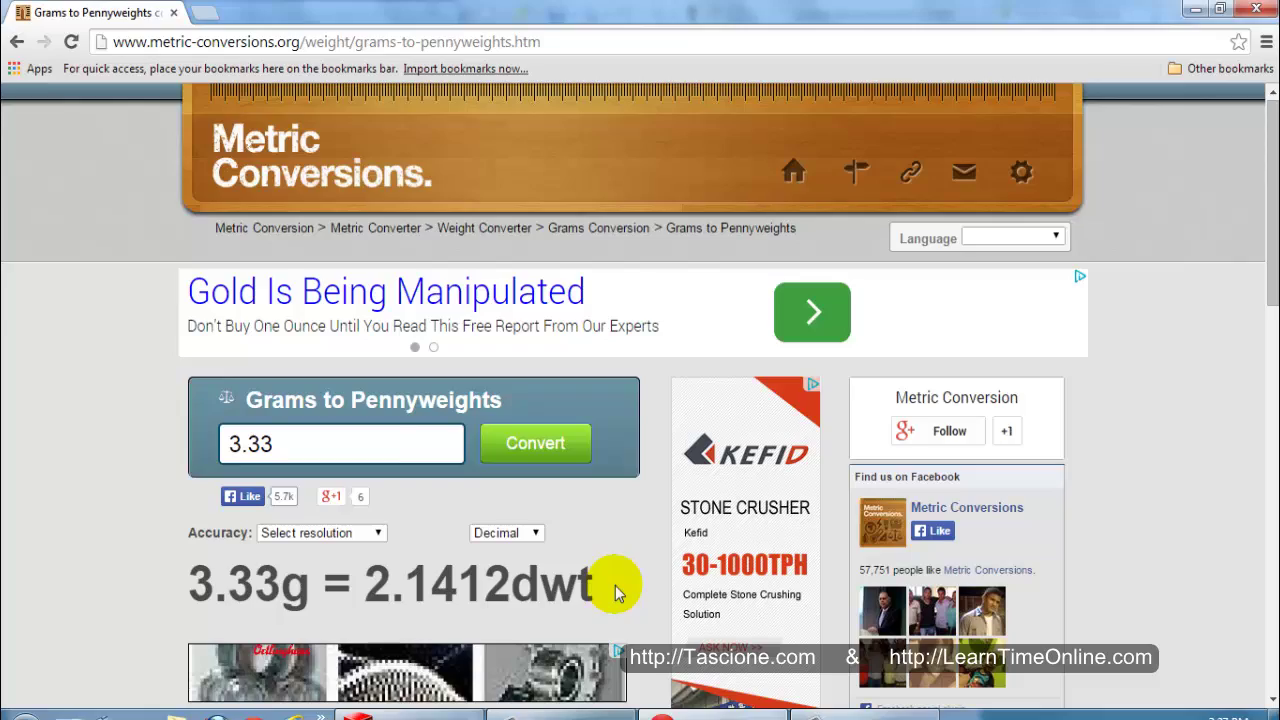
left_click_drag(366, 586, 626, 592)
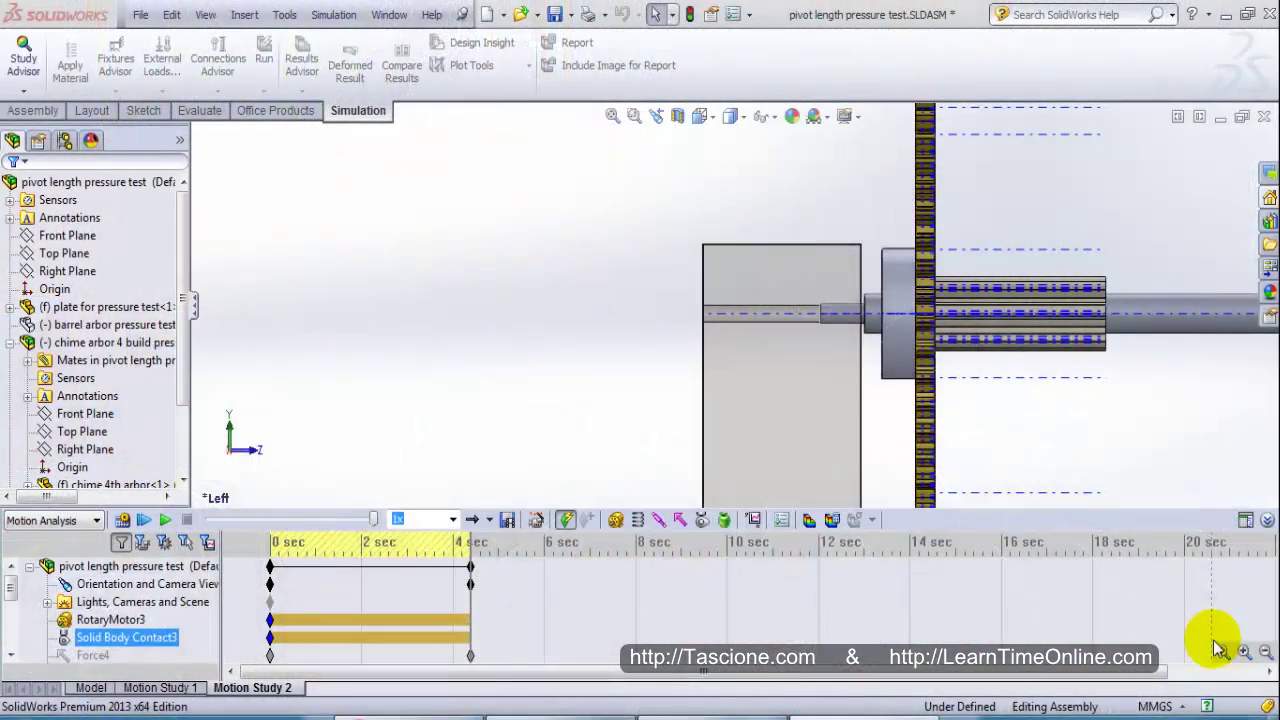
Switch from the pivot length pressure test assembly to the open clock movement model's window to view it.
left_click(1150, 566)
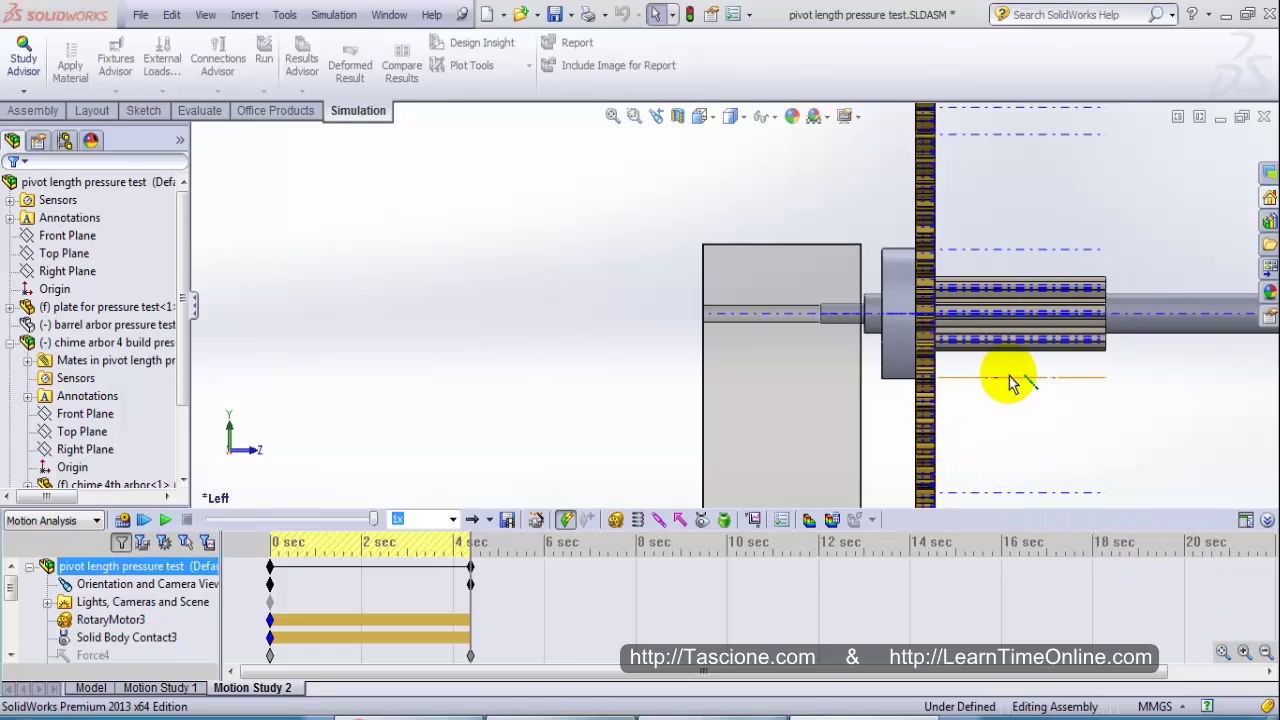
key("End")
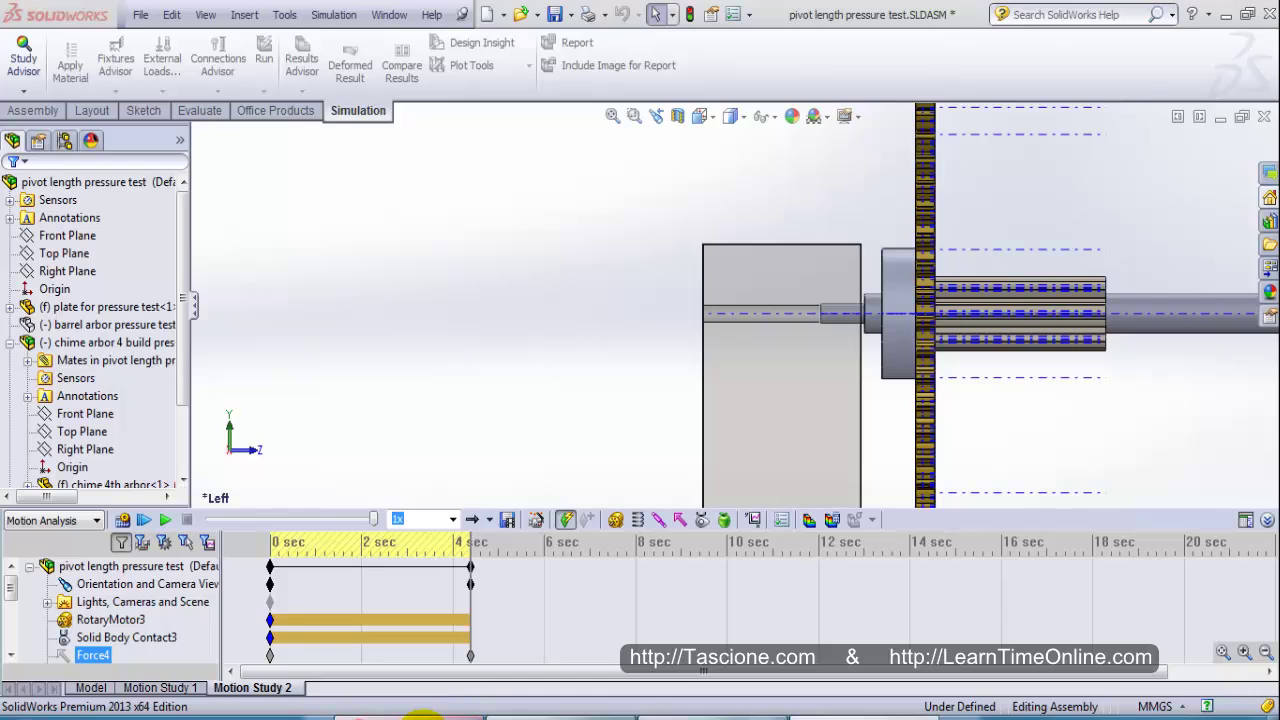
mouse_move(423, 715)
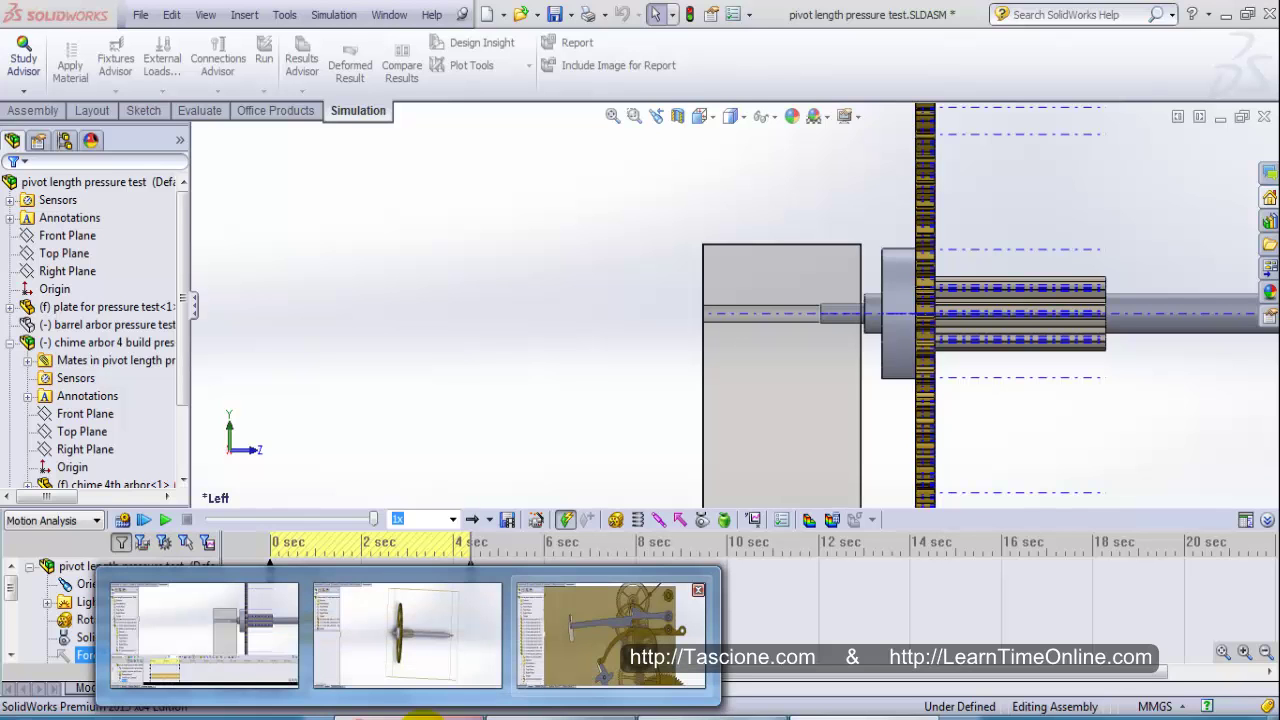
left_click(578, 660)
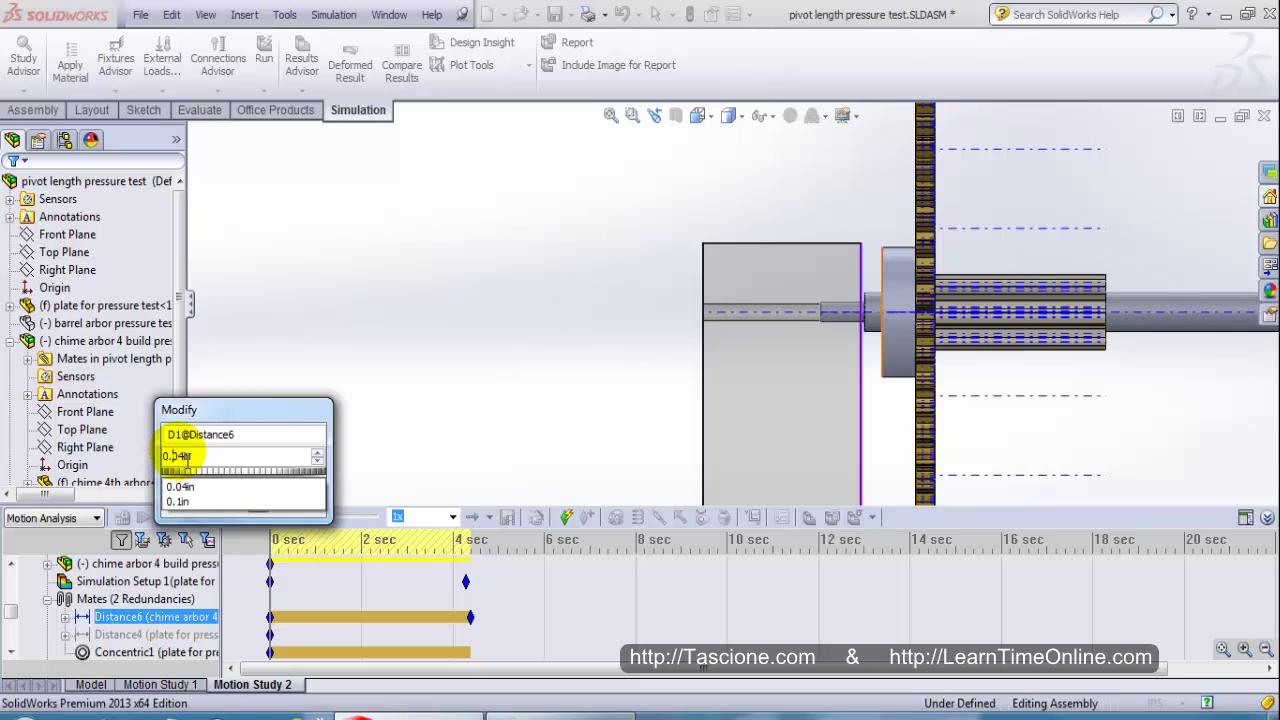
Set the Distance6 mate between the chime arbor and the plate to 0.1 in, rebuild and accept the change.
key("BackSpace")
key("BackSpace")
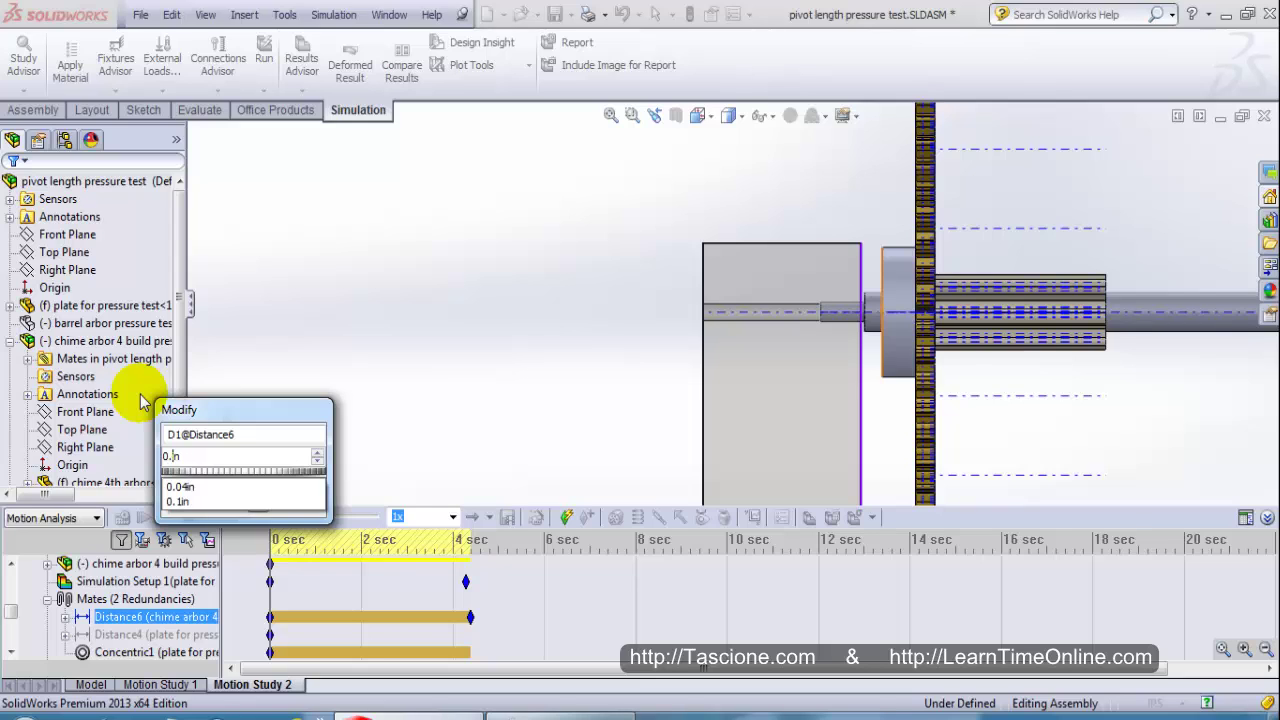
type("1")
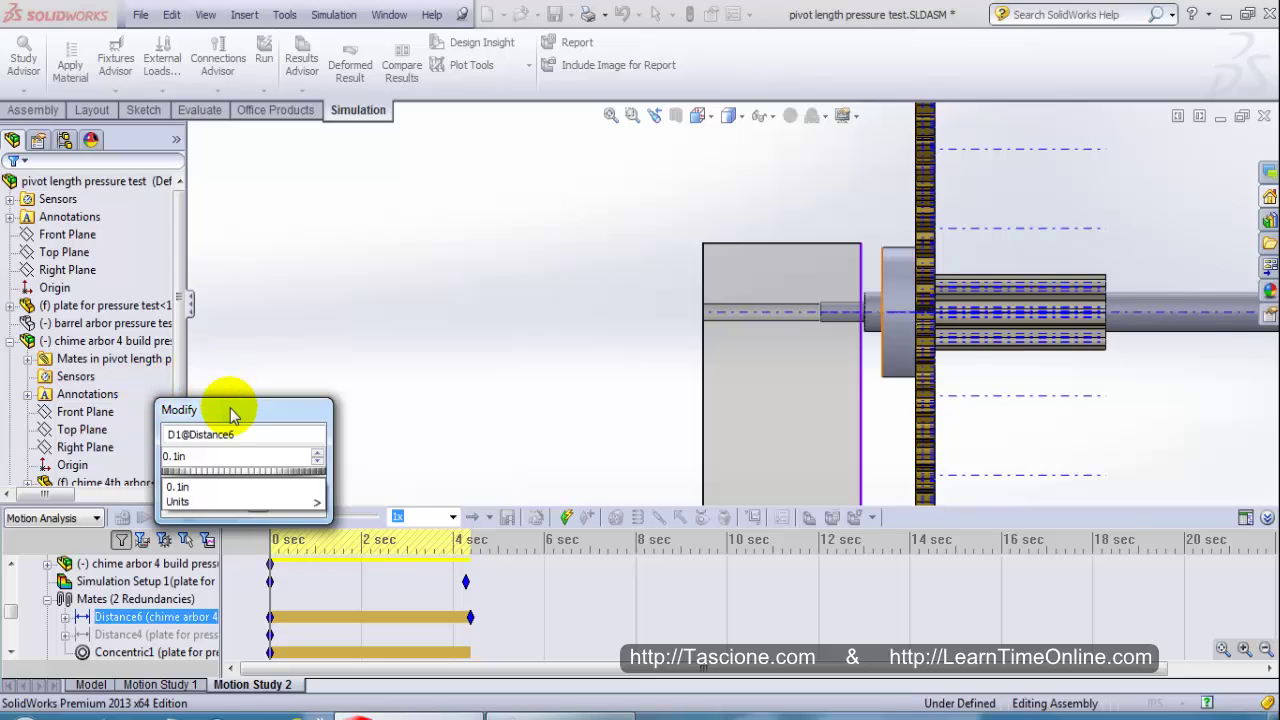
left_click(216, 503)
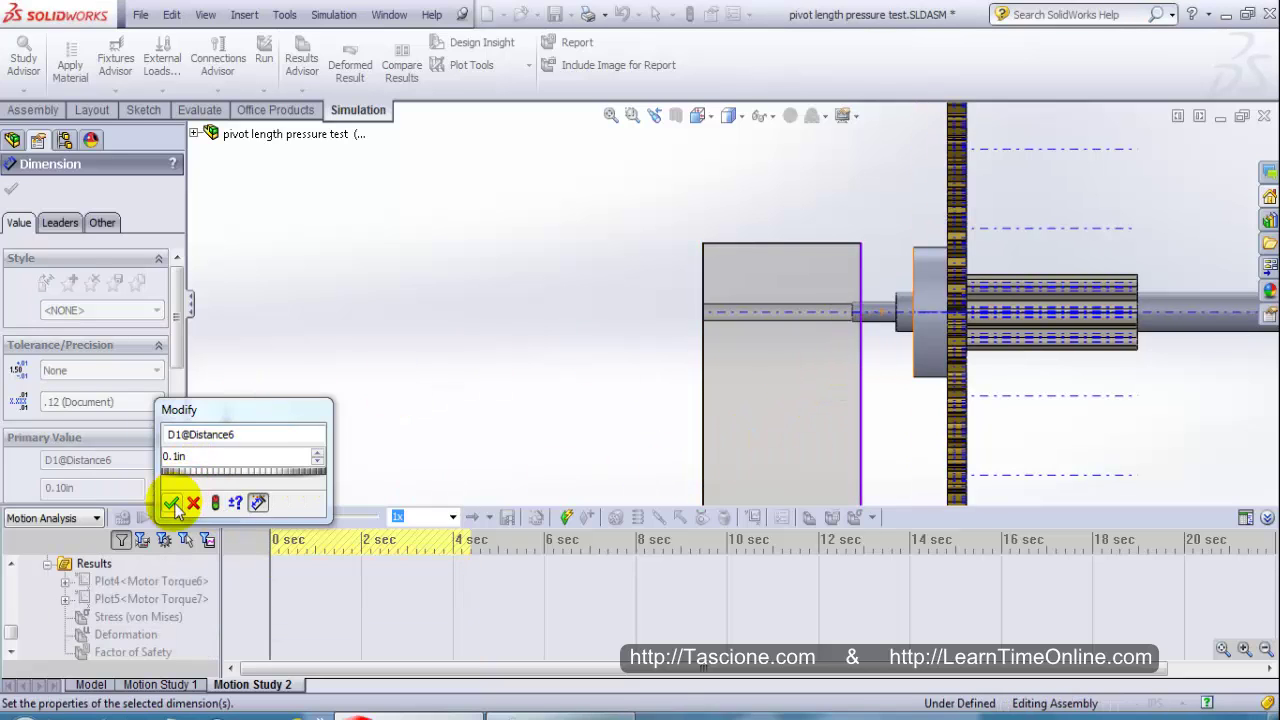
left_click(171, 503)
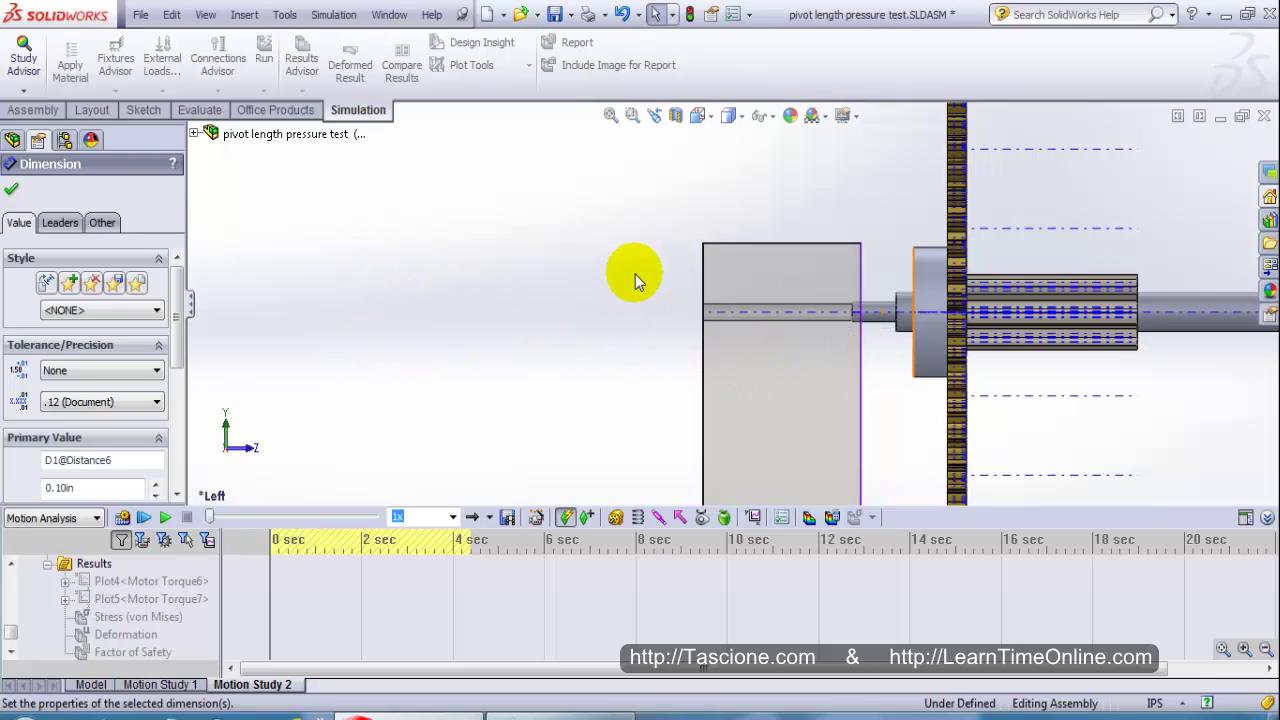
Recalculate the motion study, show the Plot4 result for Motor Torque6 and play the motion.
left_click(122, 518)
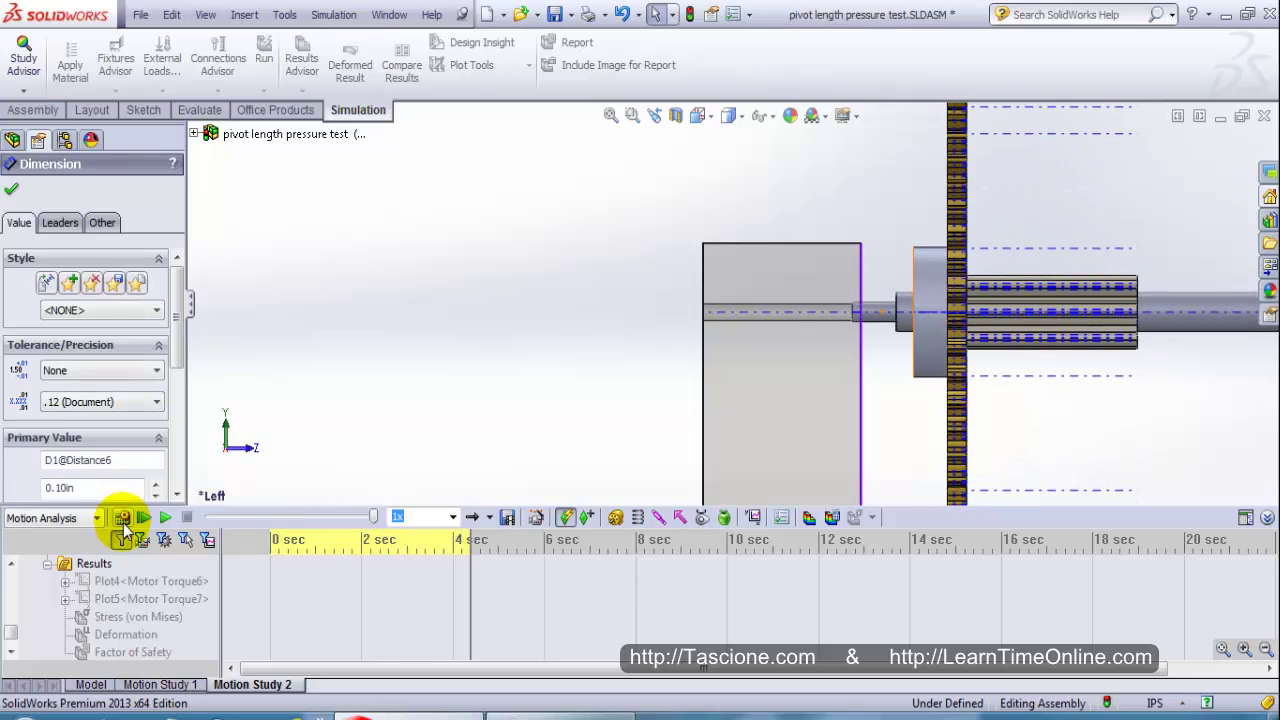
left_click(114, 584)
right_click(114, 588)
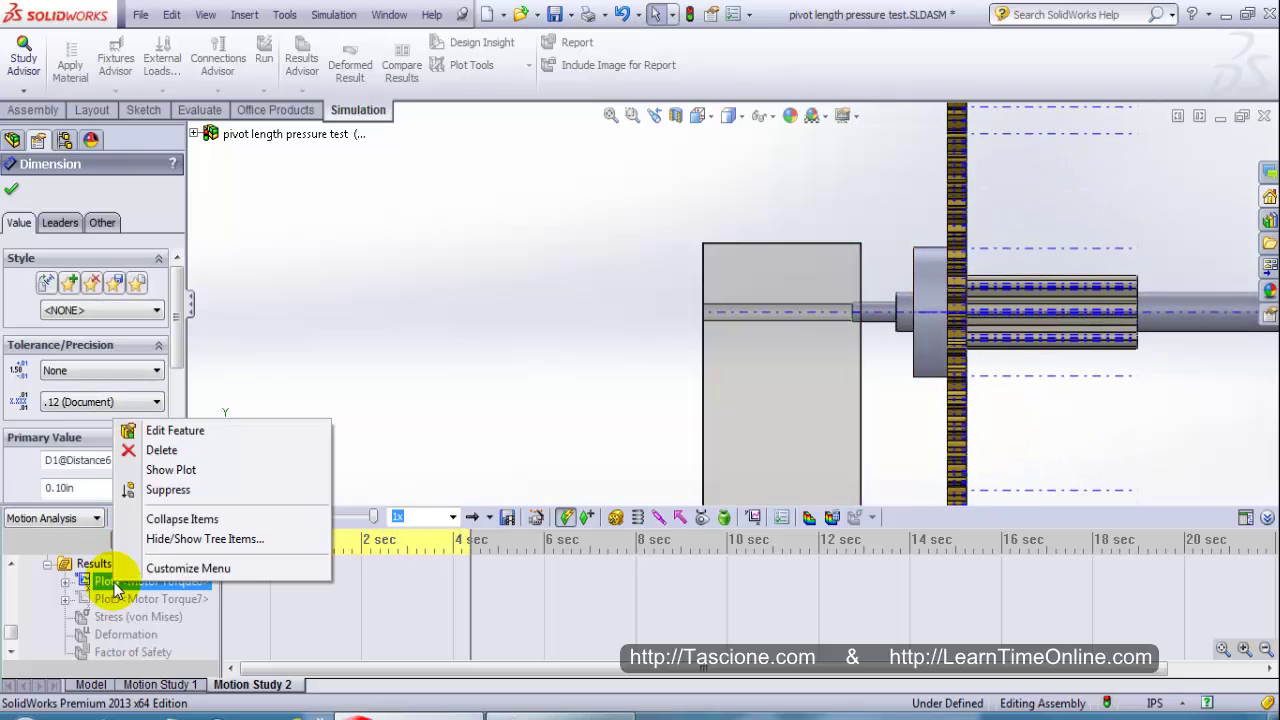
left_click(158, 470)
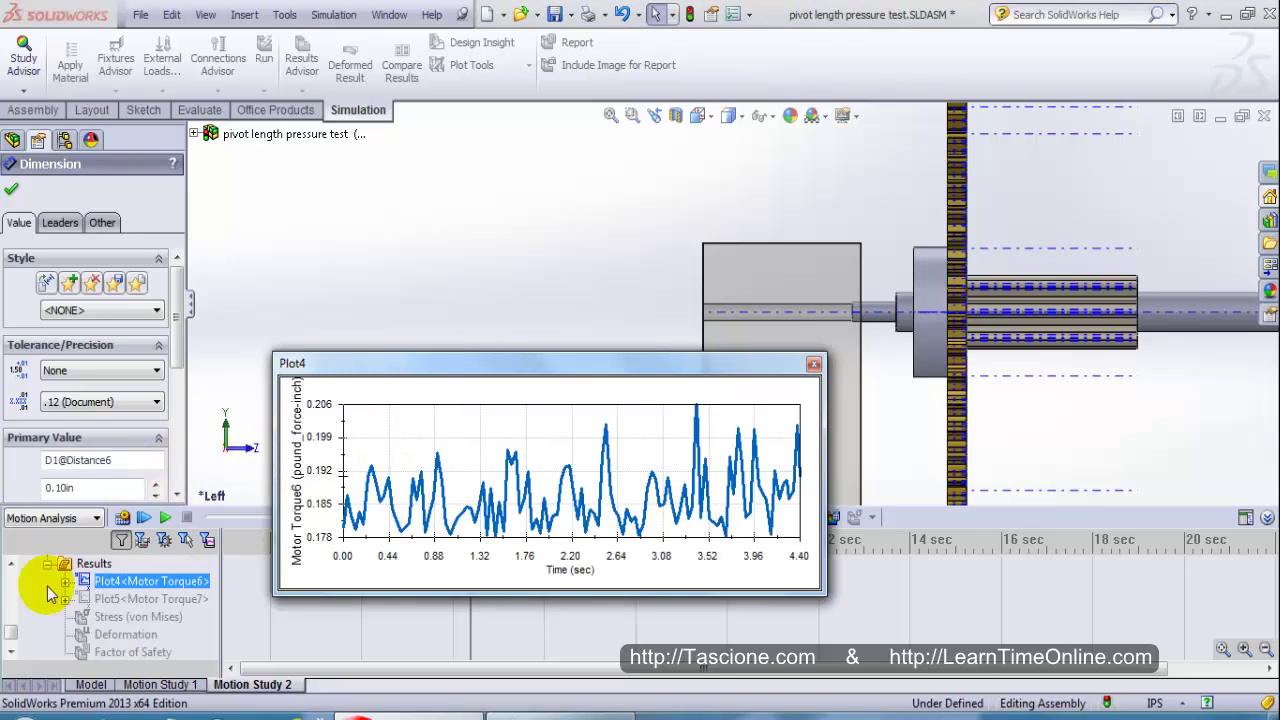
left_click(166, 518)
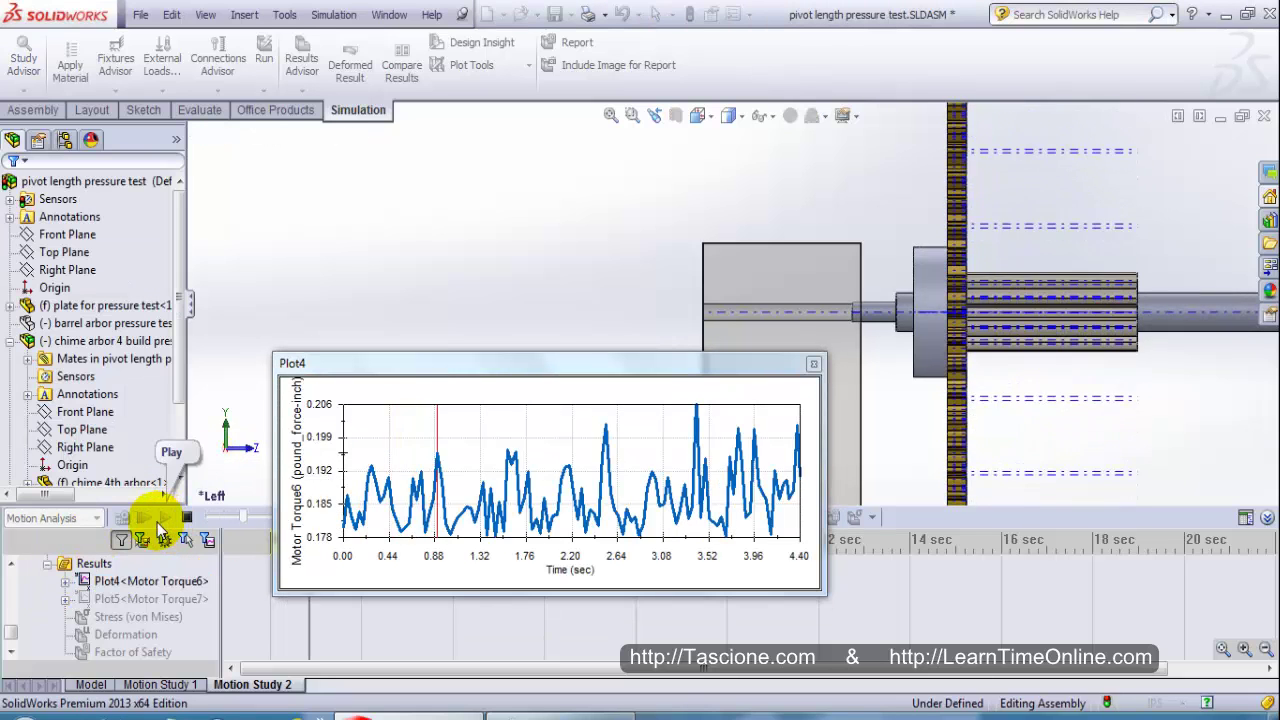
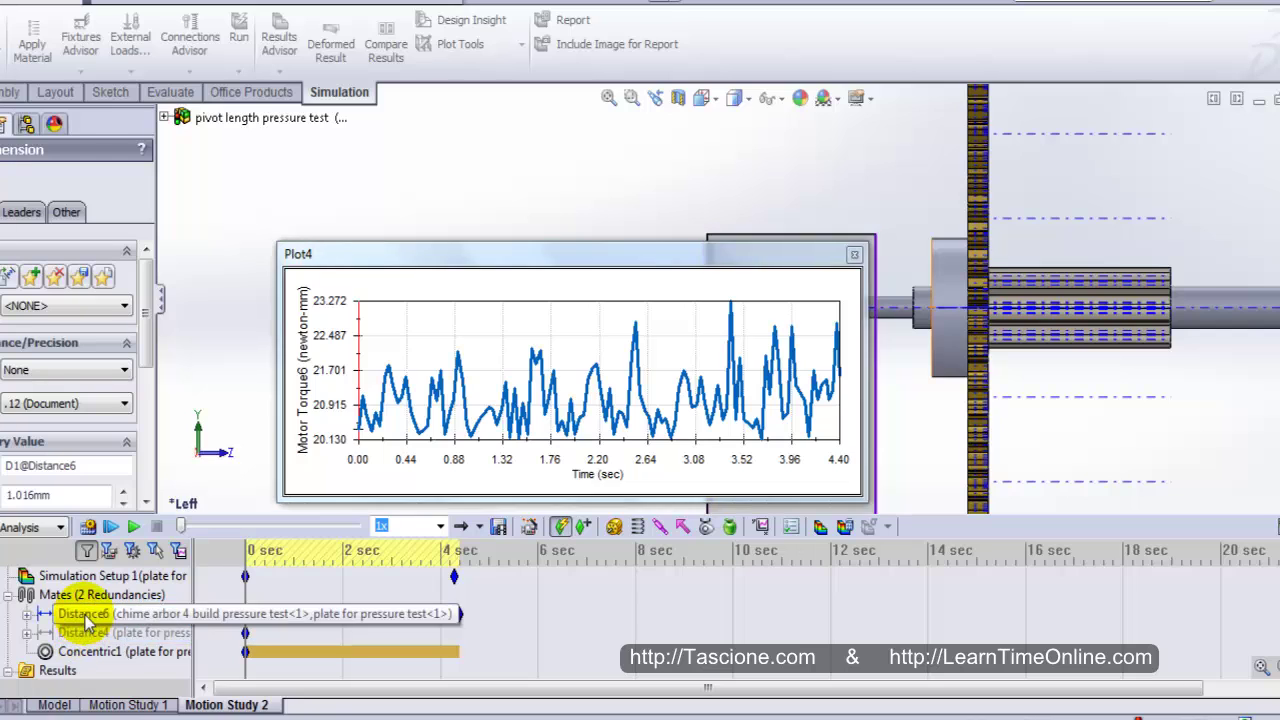
right_click(87, 620)
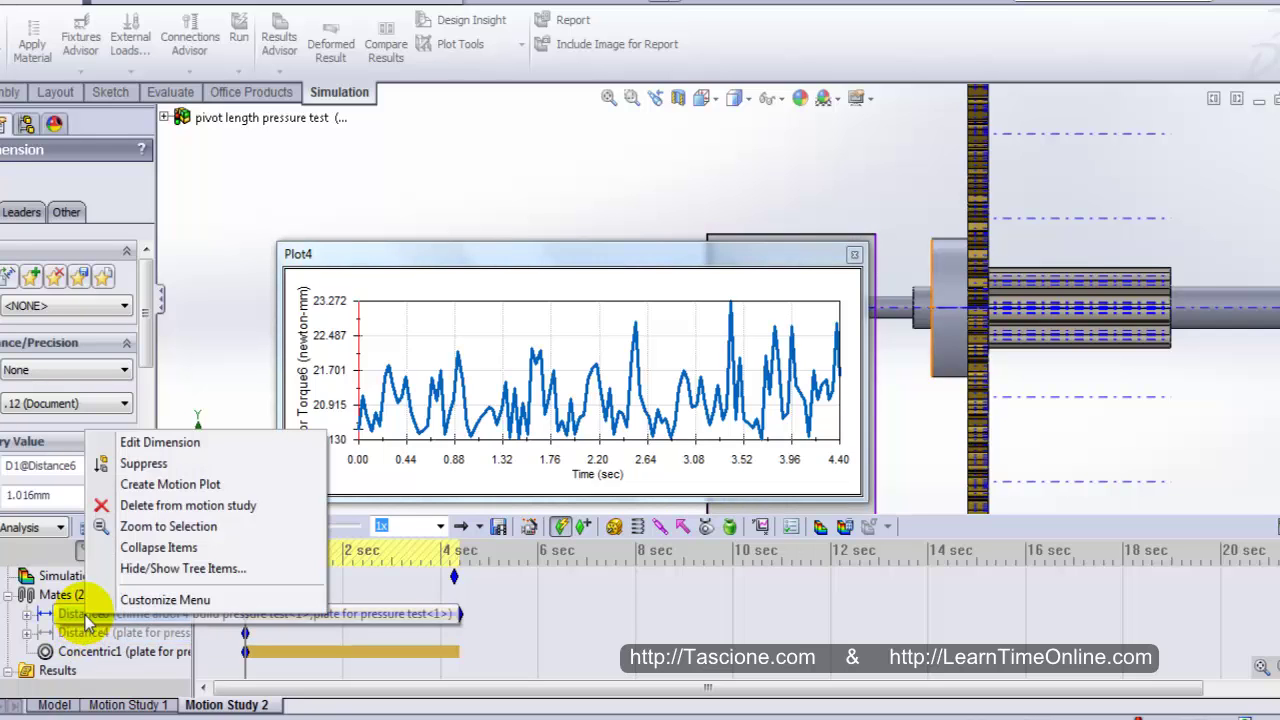
left_click(172, 444)
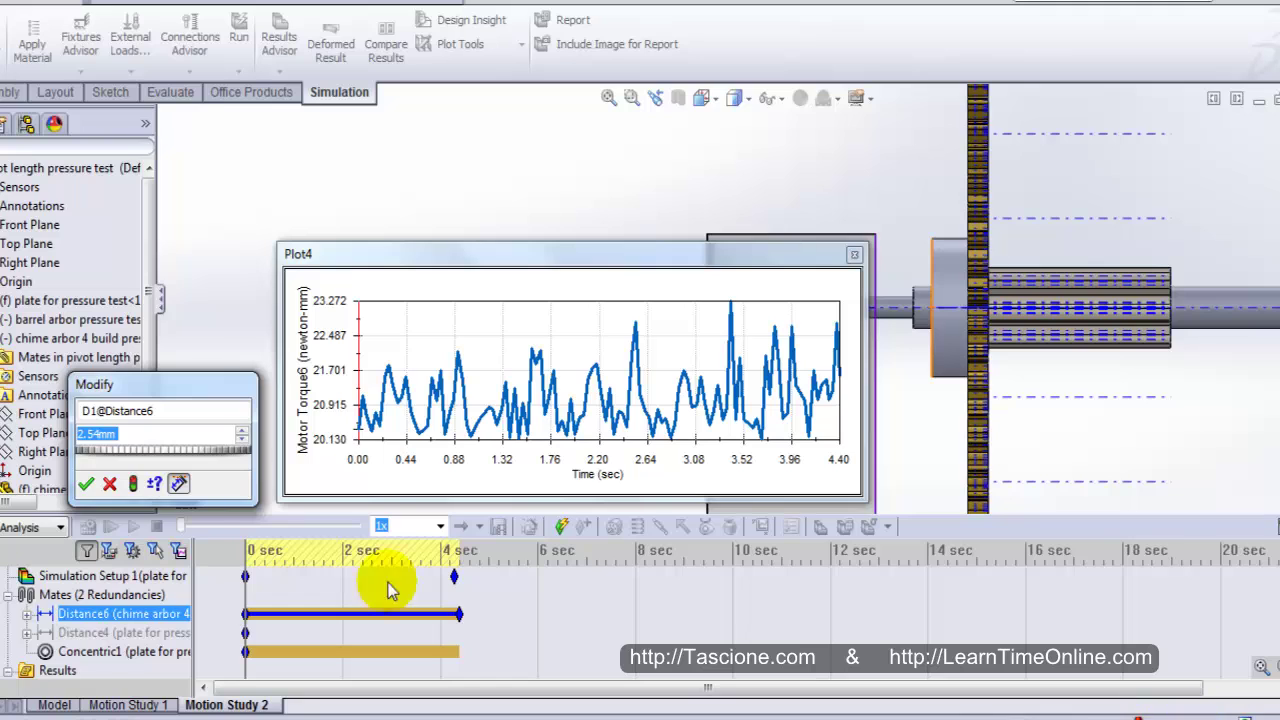
left_click(110, 484)
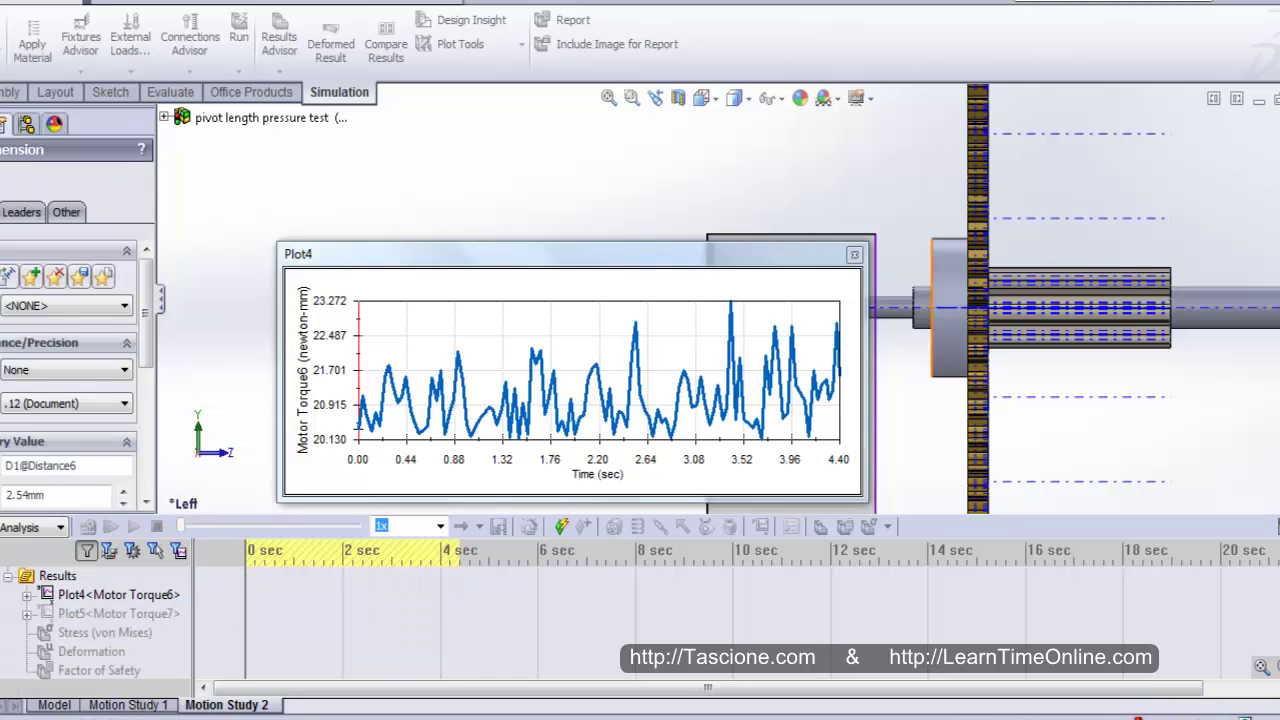
Switch the document units to IPS, then set the Distance6 mate between the chime arbor and the plate to 0.04 in and rebuild.
left_click(1192, 712)
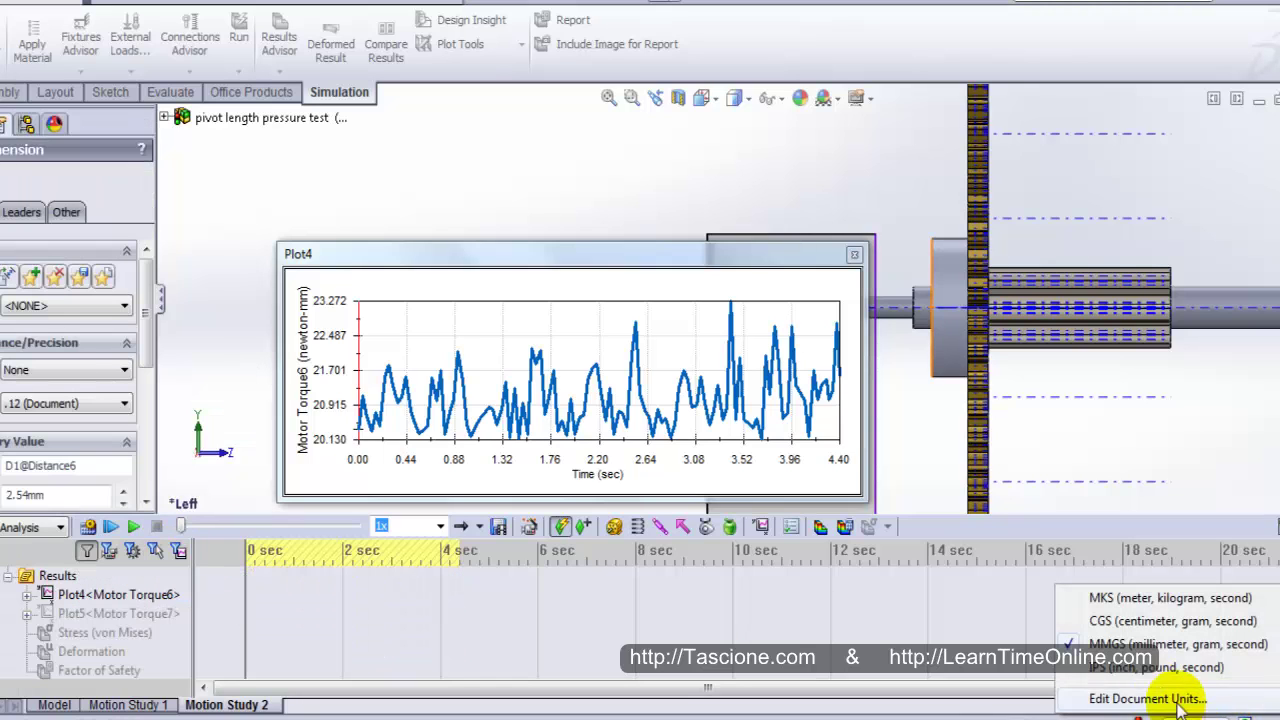
left_click(1125, 667)
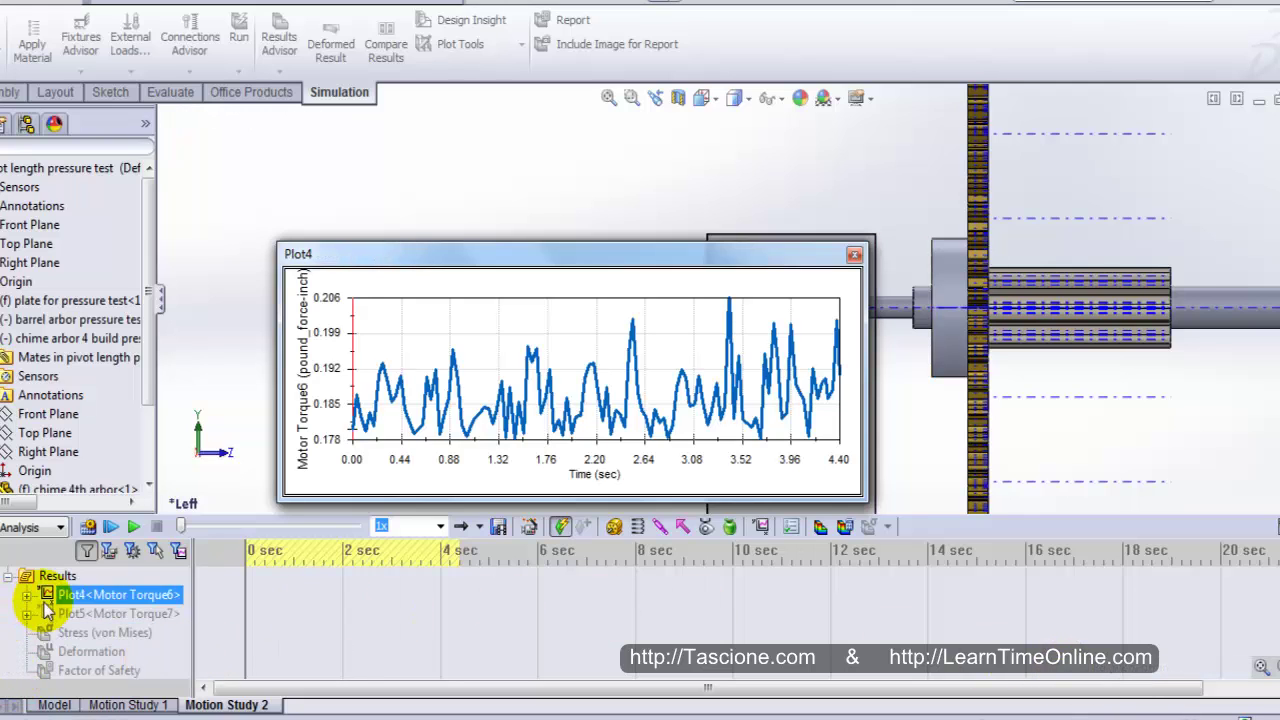
left_click(8, 628)
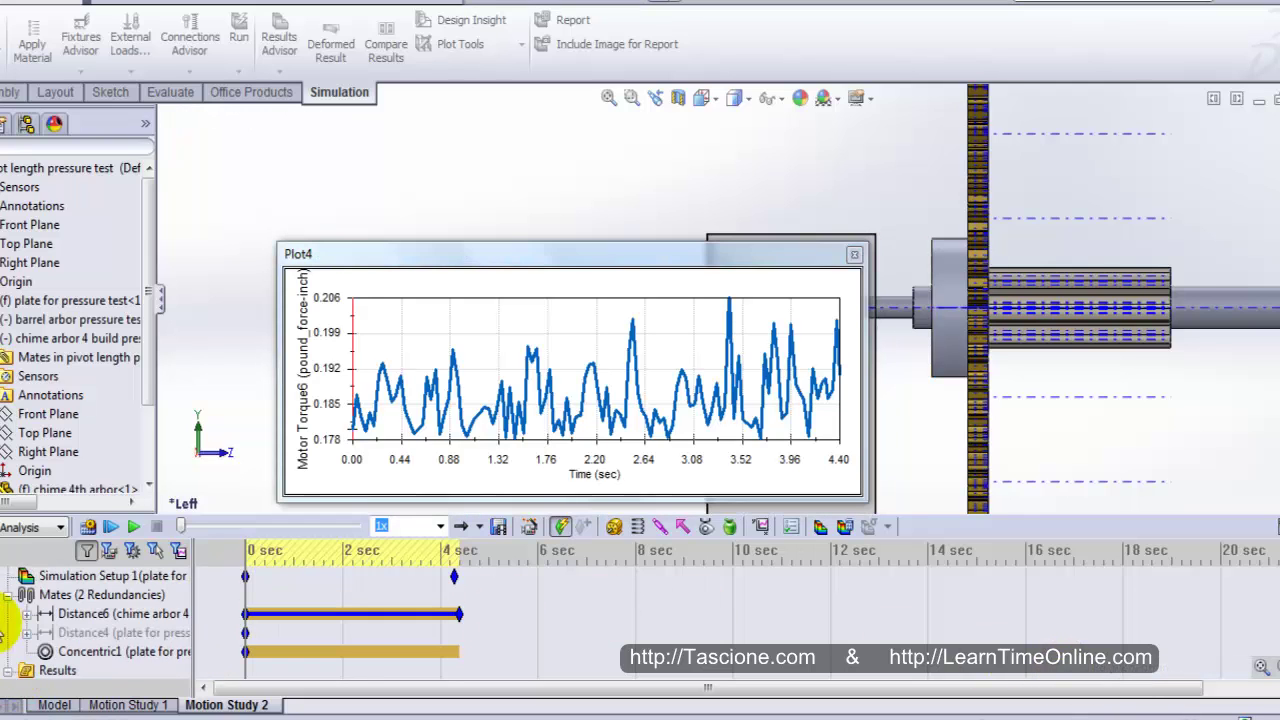
right_click(82, 613)
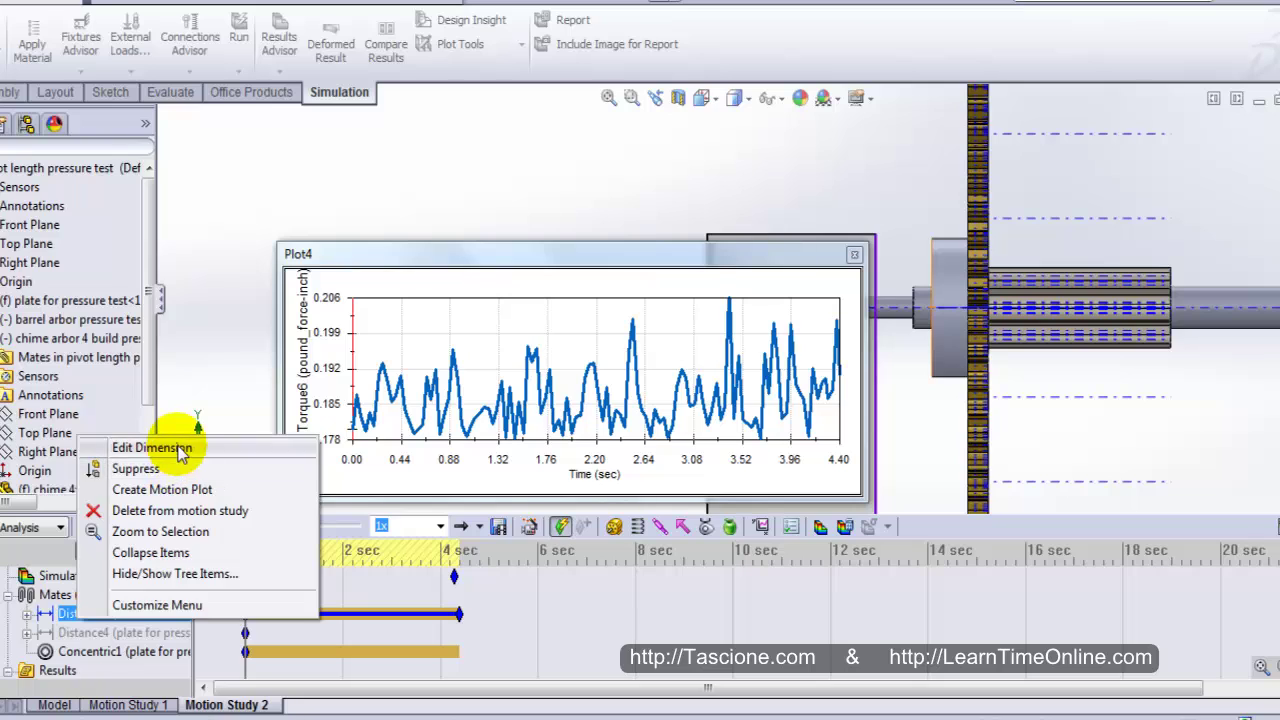
left_click(150, 448)
type("0.10in")
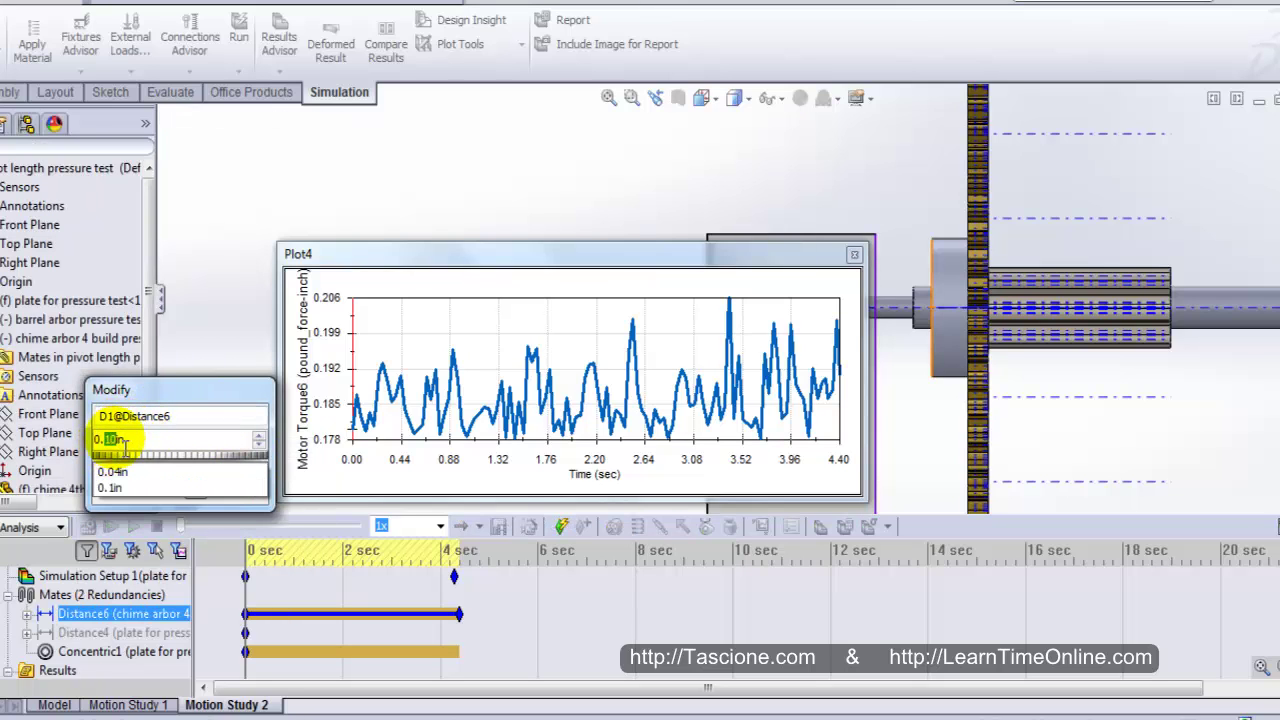
left_click(45, 376)
type("04")
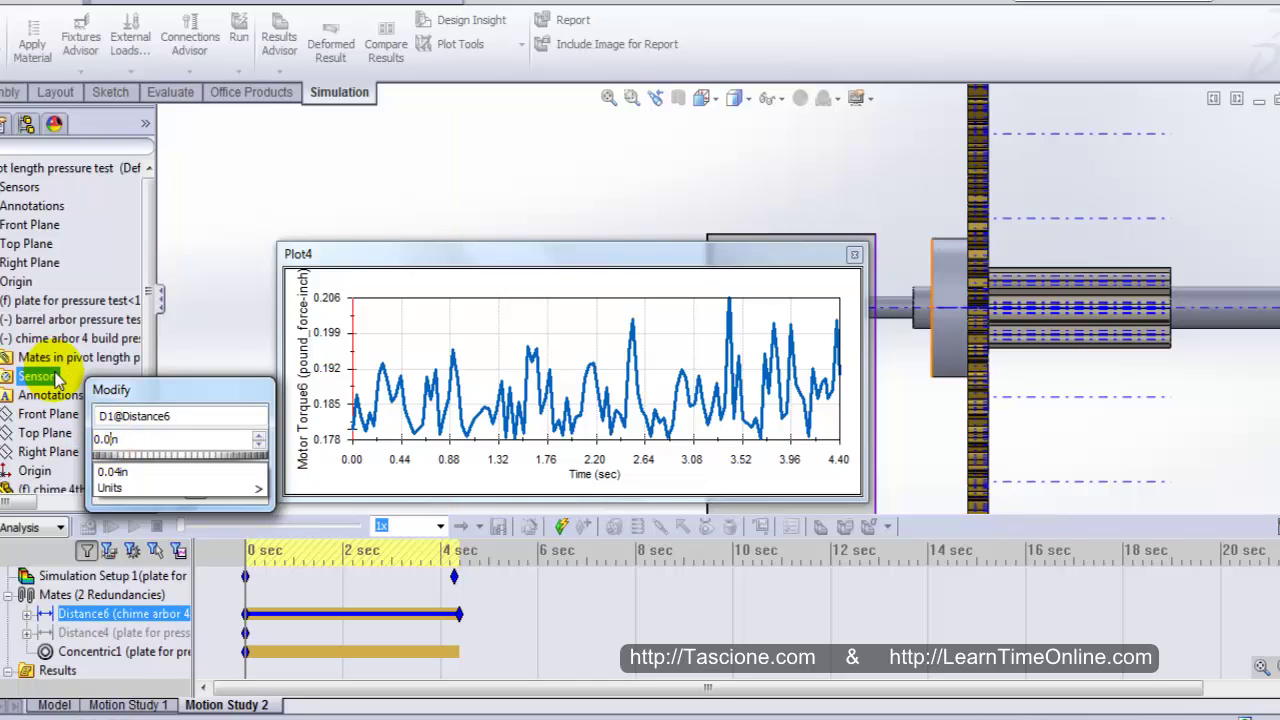
left_click(170, 415)
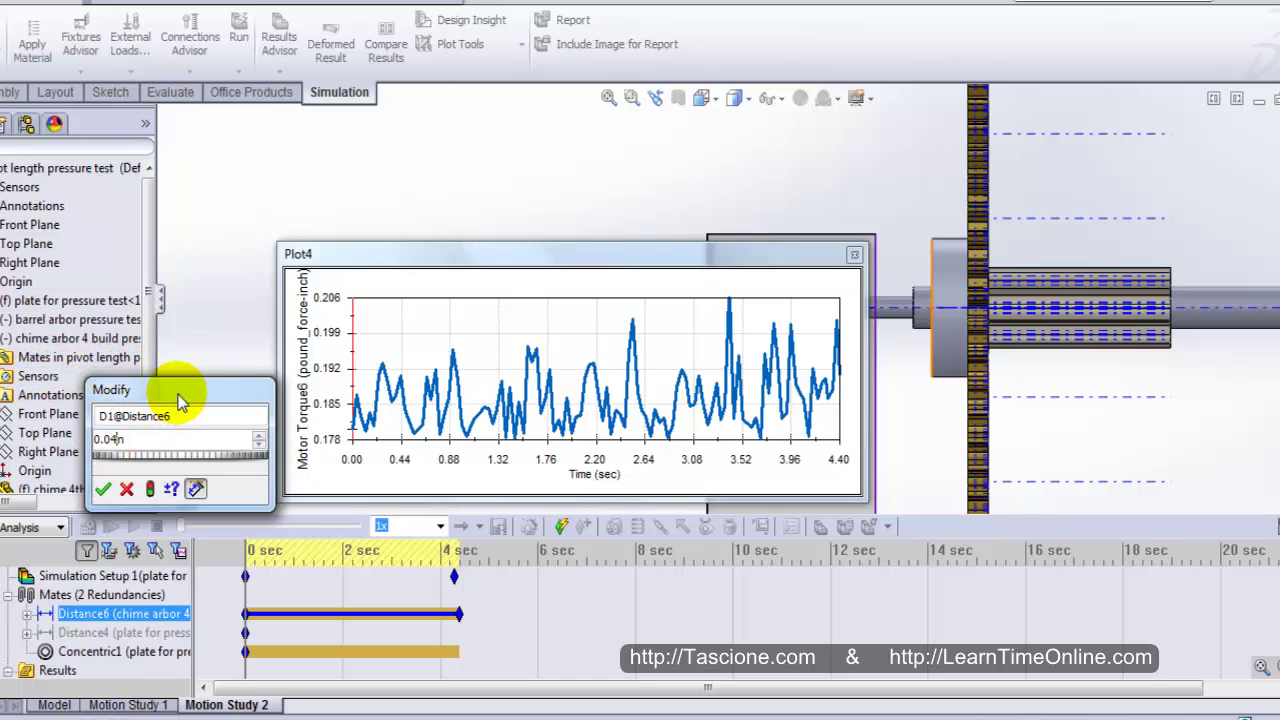
left_click(150, 489)
left_click_drag(553, 257, 610, 424)
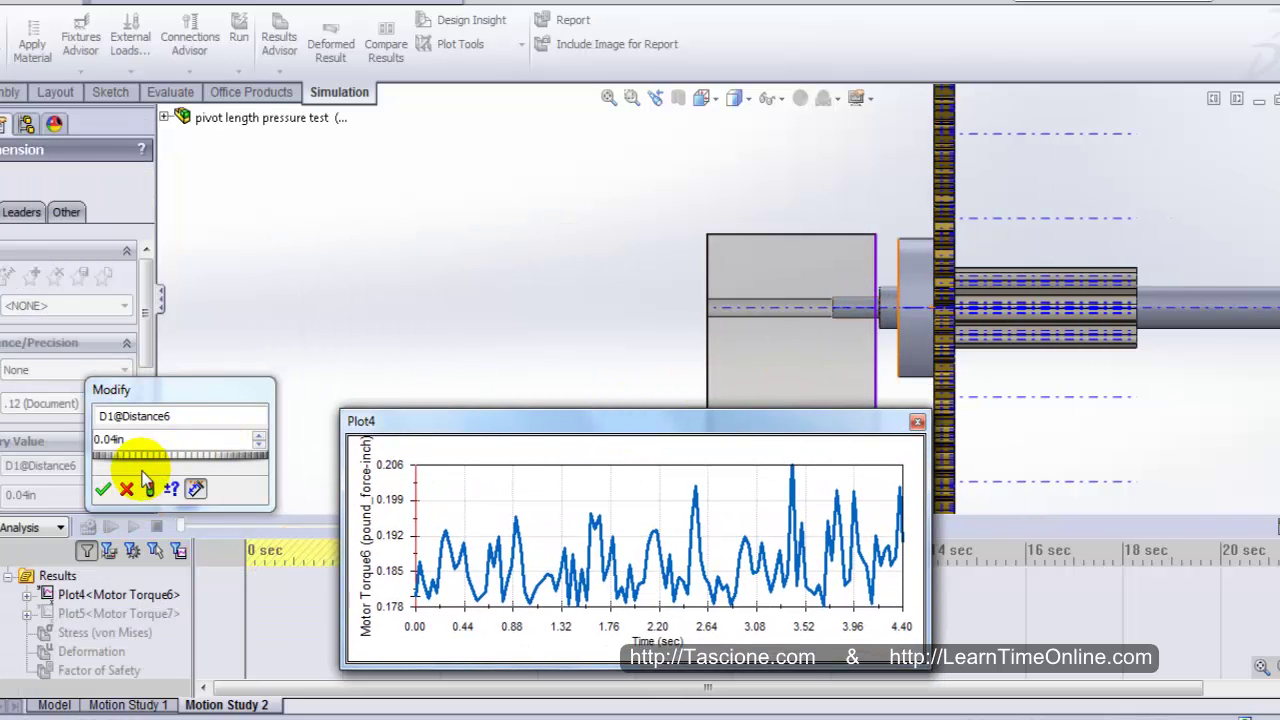
Accept the Distance6 mate value, move the Plot4 graph clear of the model and timeline, and recalculate the motion study.
left_click(103, 489)
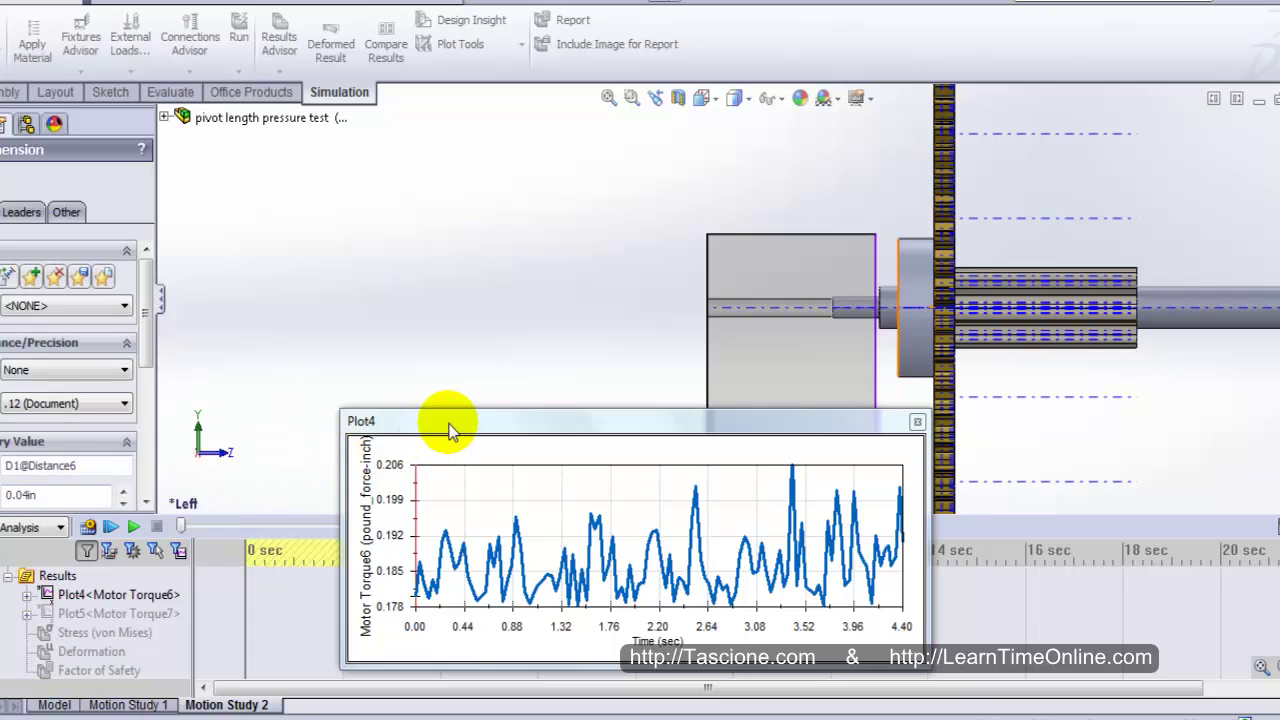
left_click_drag(443, 421, 680, 448)
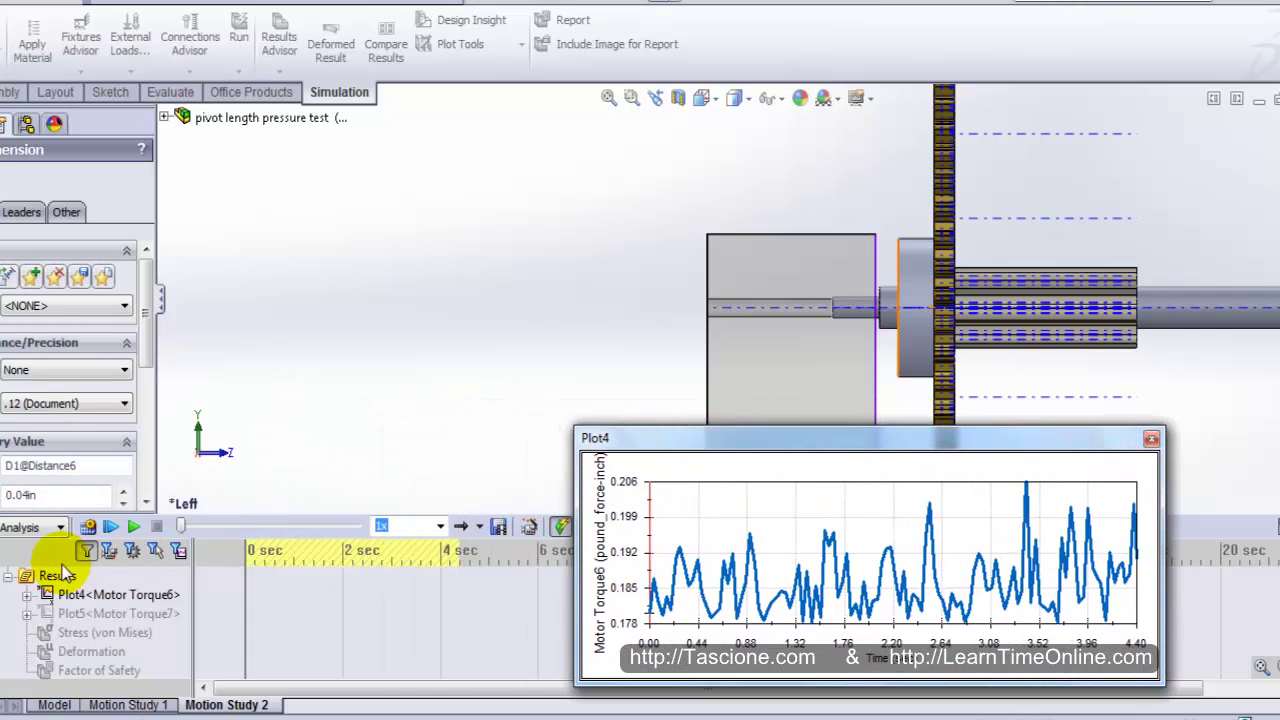
left_click(88, 528)
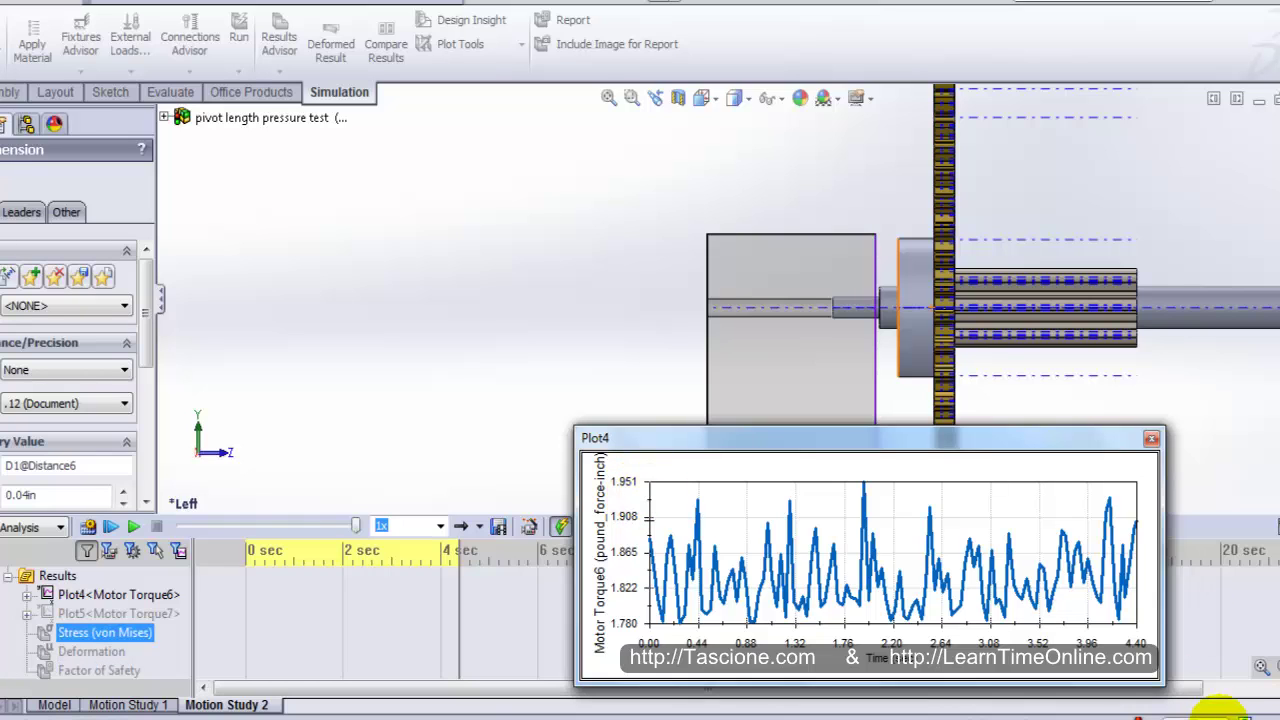
Switch the document units to MMGS to view the Plot4 motor torque in newton-mm, and return them to IPS.
left_click(1238, 712)
left_click(1140, 645)
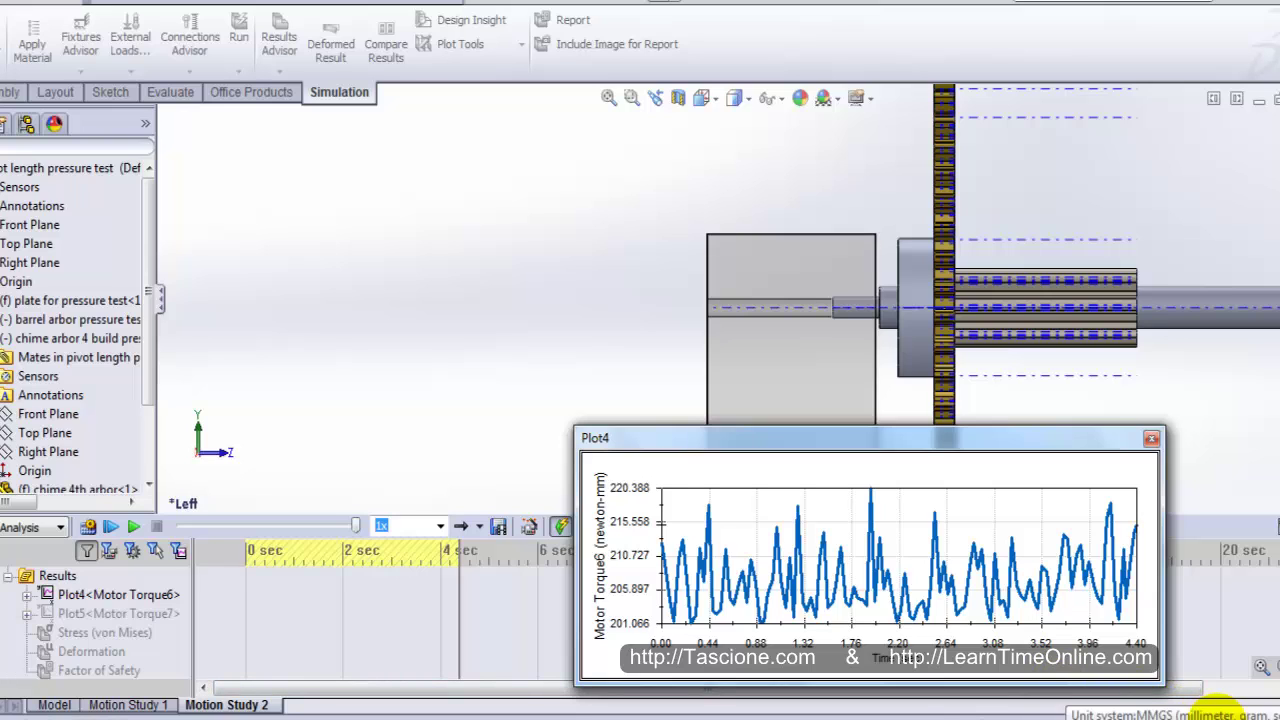
left_click(1218, 712)
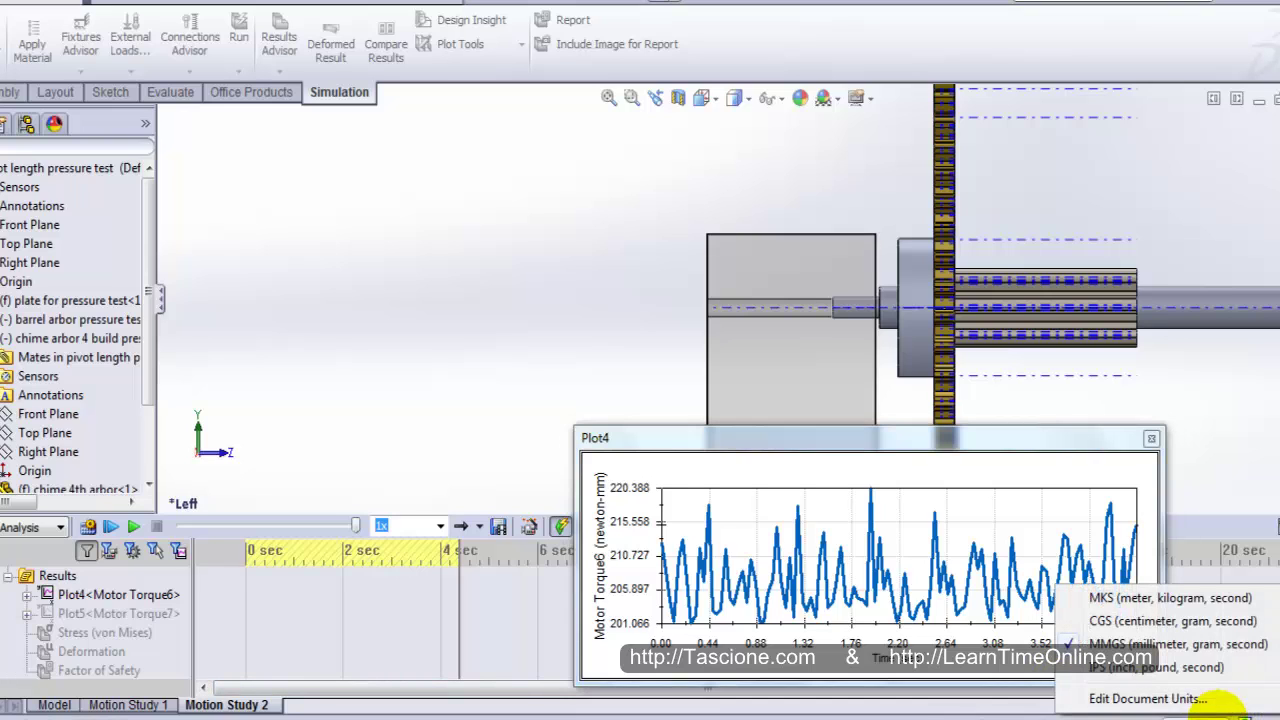
left_click(1136, 666)
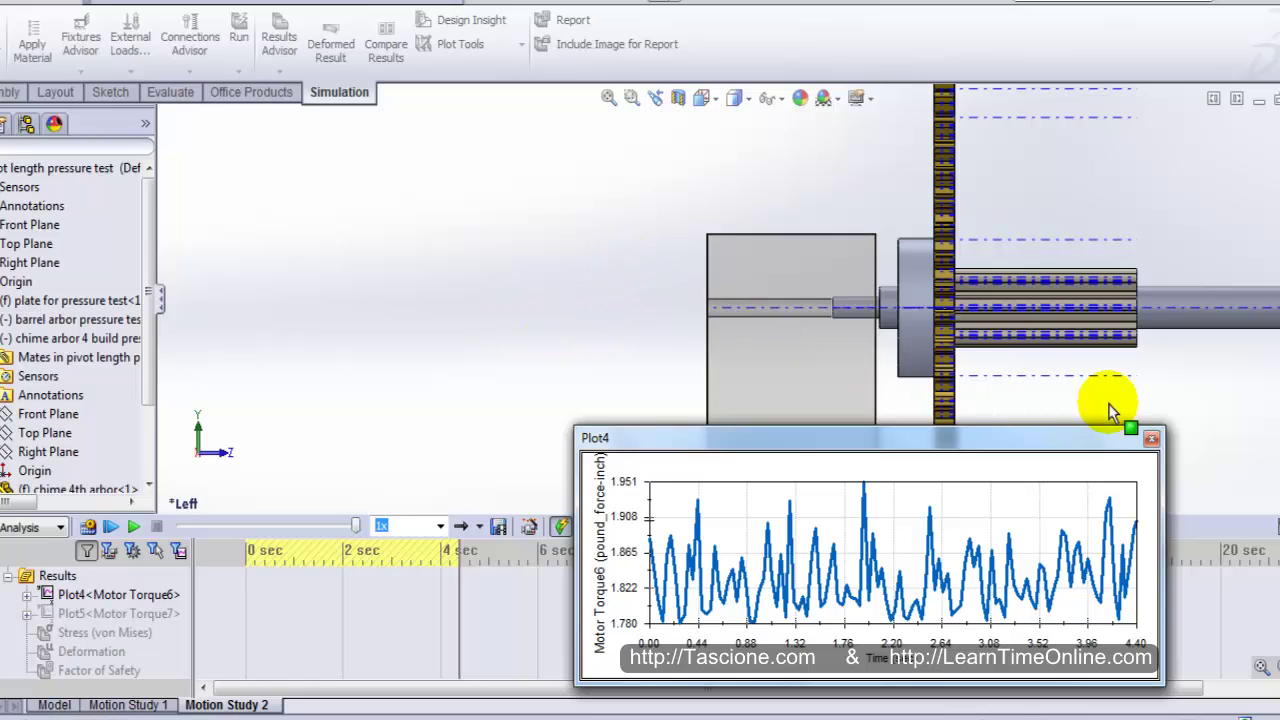
Close the Plot4 graph of Motor Torque6.
left_click(1151, 438)
key("Down")
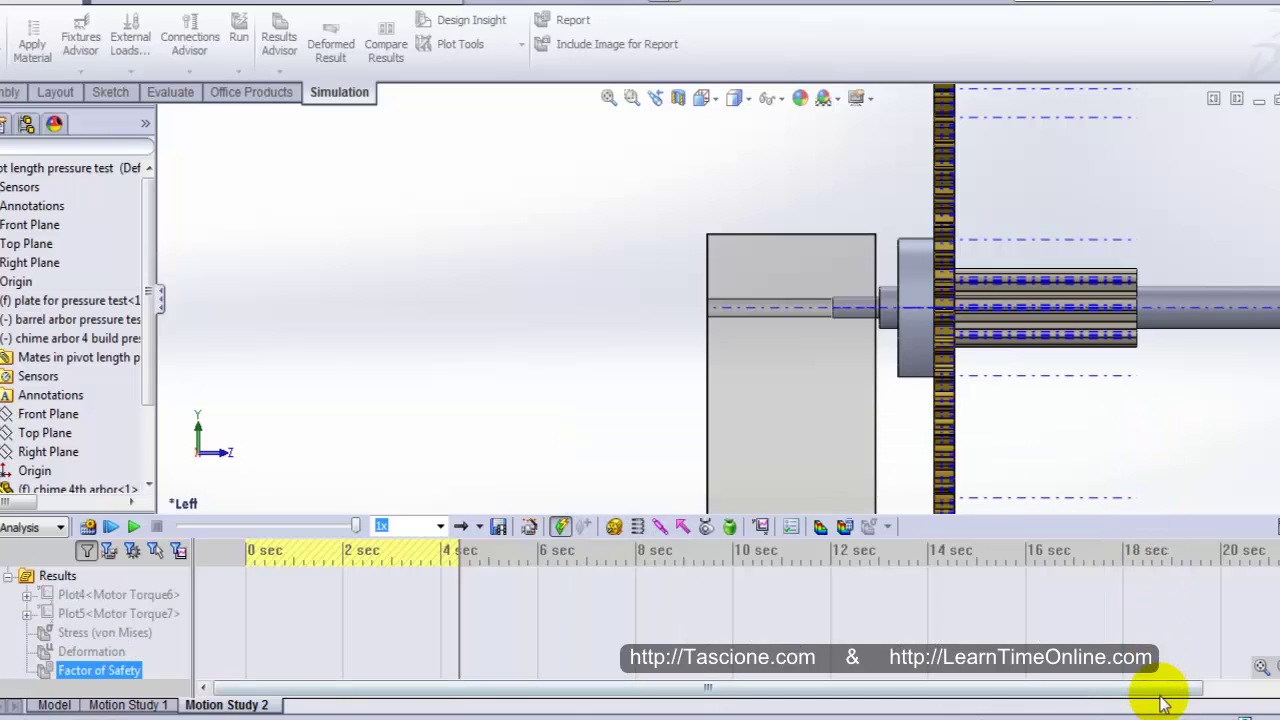